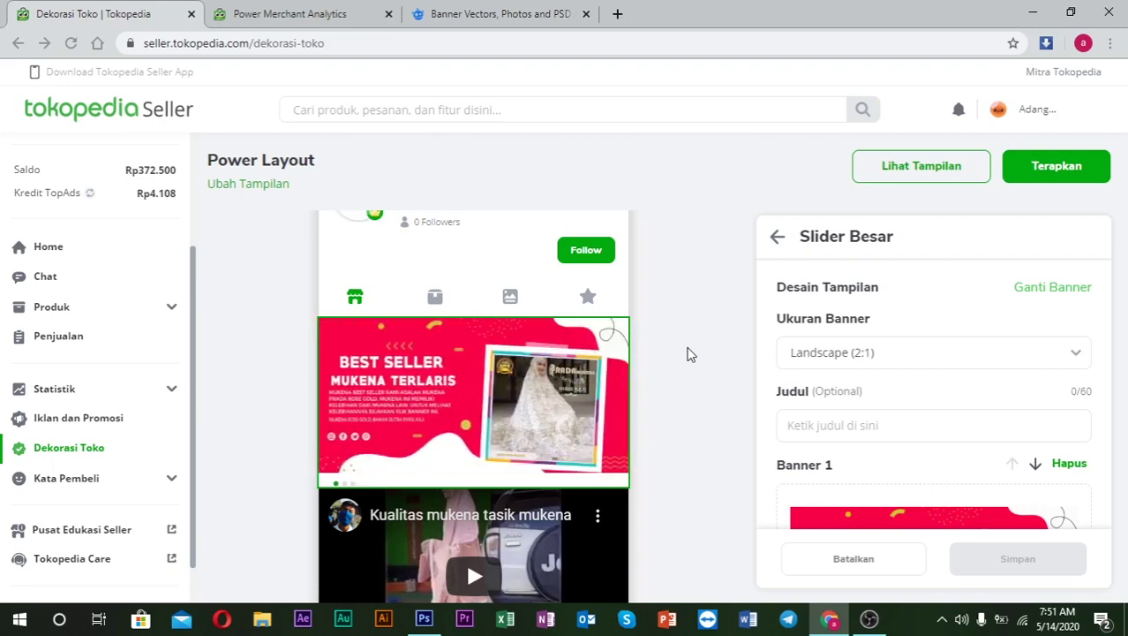
- Review the product, transaction and income sections of the shop's Power Merchant Analytics dashboard
click(326, 7)
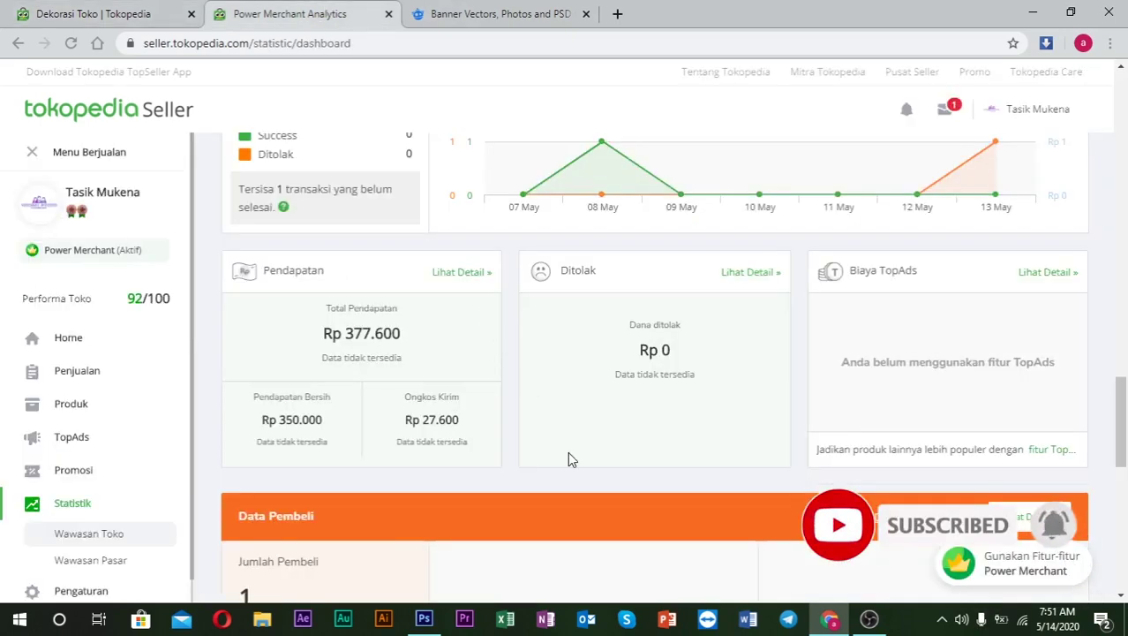
scroll(379, 356, up, 4)
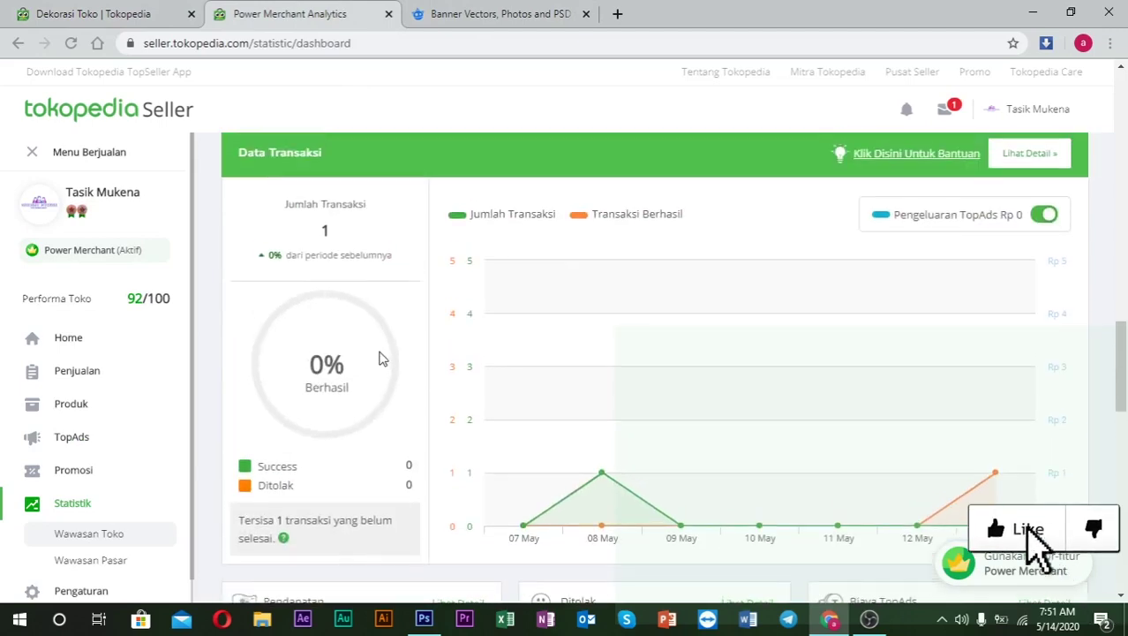
scroll(380, 356, up, 5)
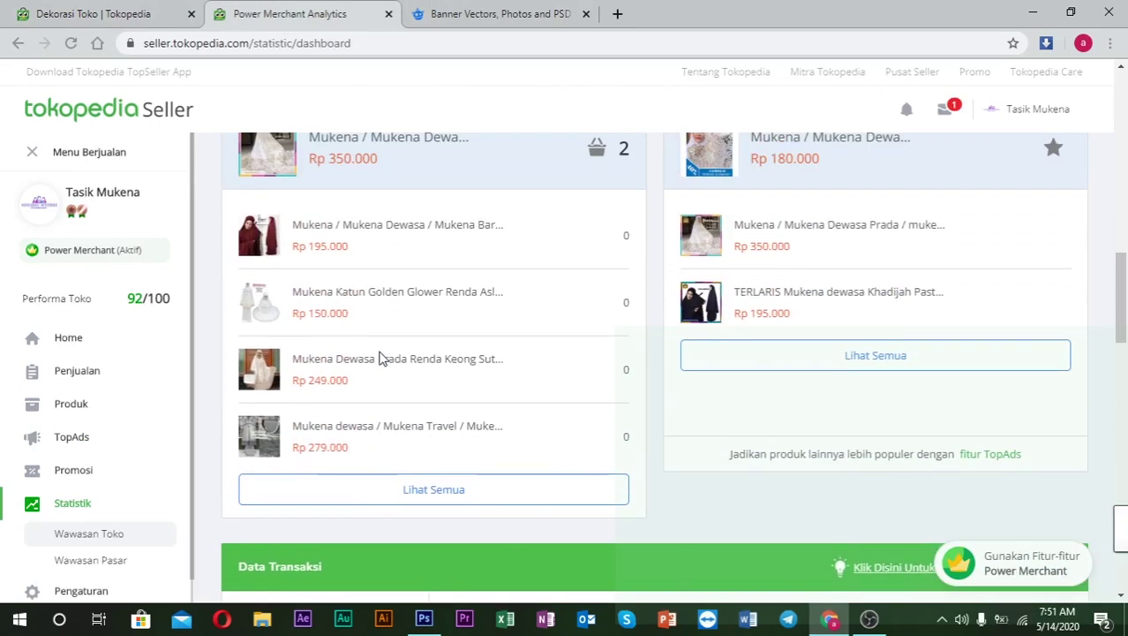
scroll(380, 356, up, 5)
scroll(380, 357, down, 7)
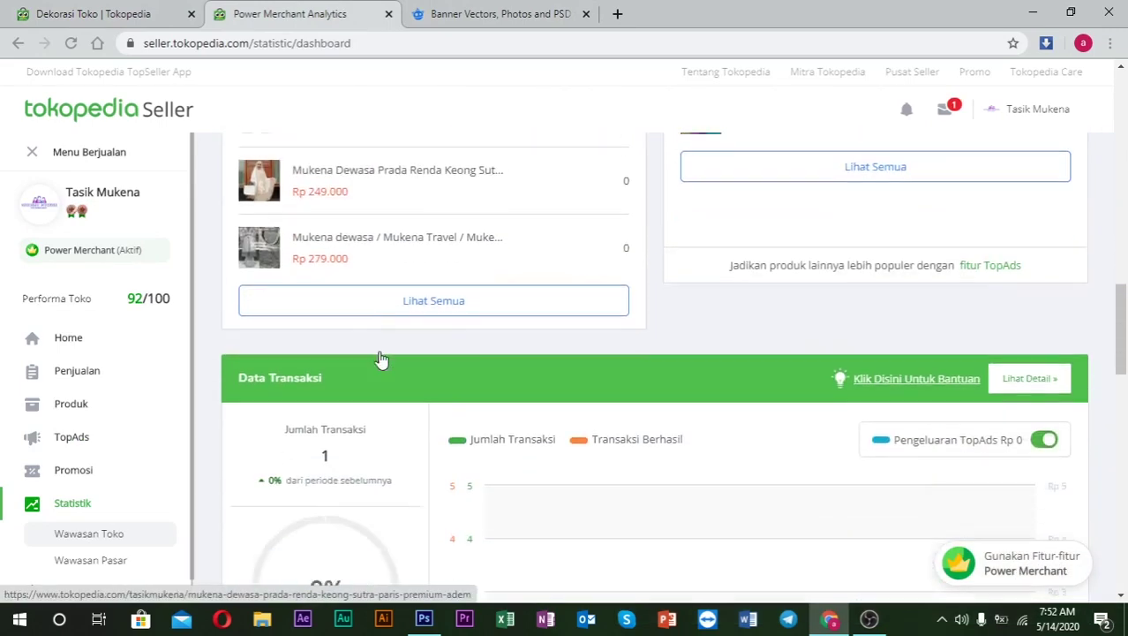
scroll(379, 356, down, 2)
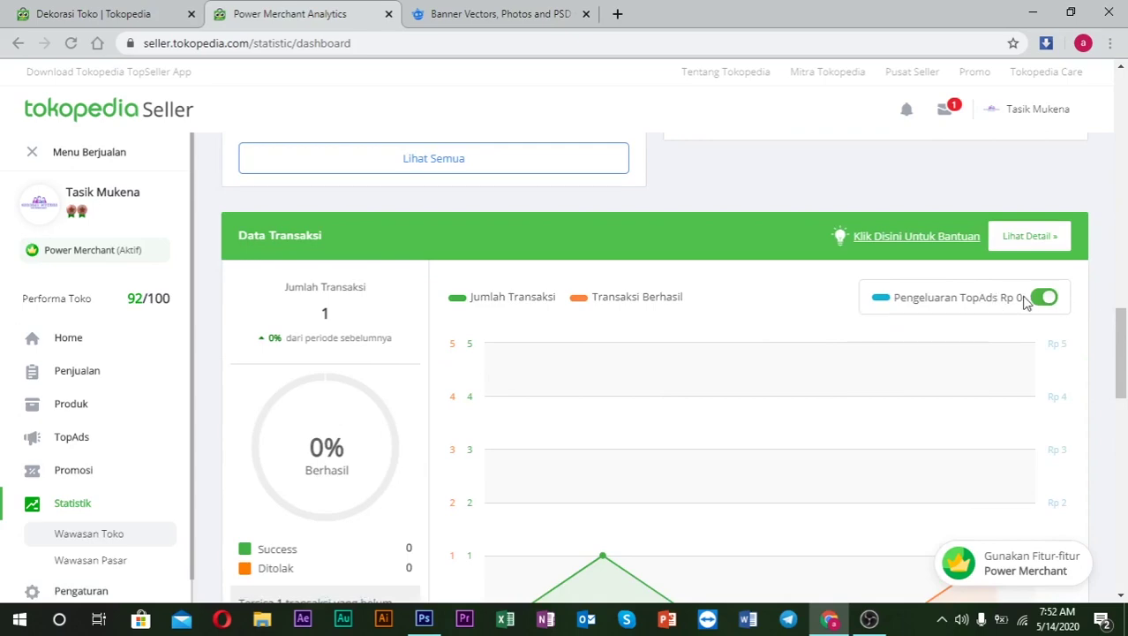
scroll(852, 348, down, 6)
scroll(547, 300, up, 3)
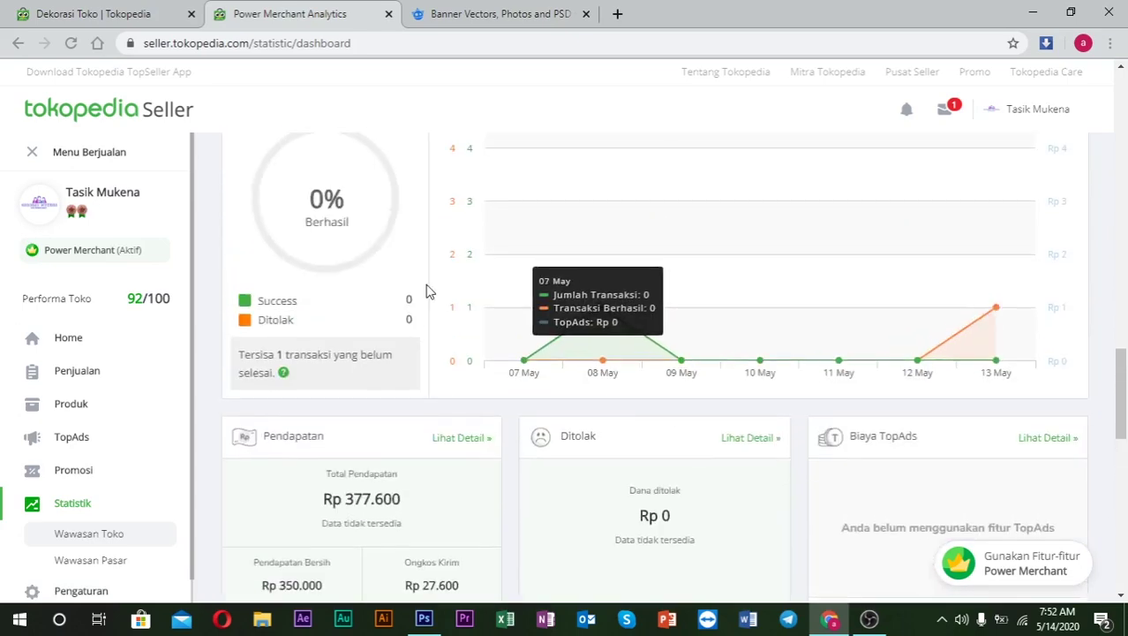
click(23, 7)
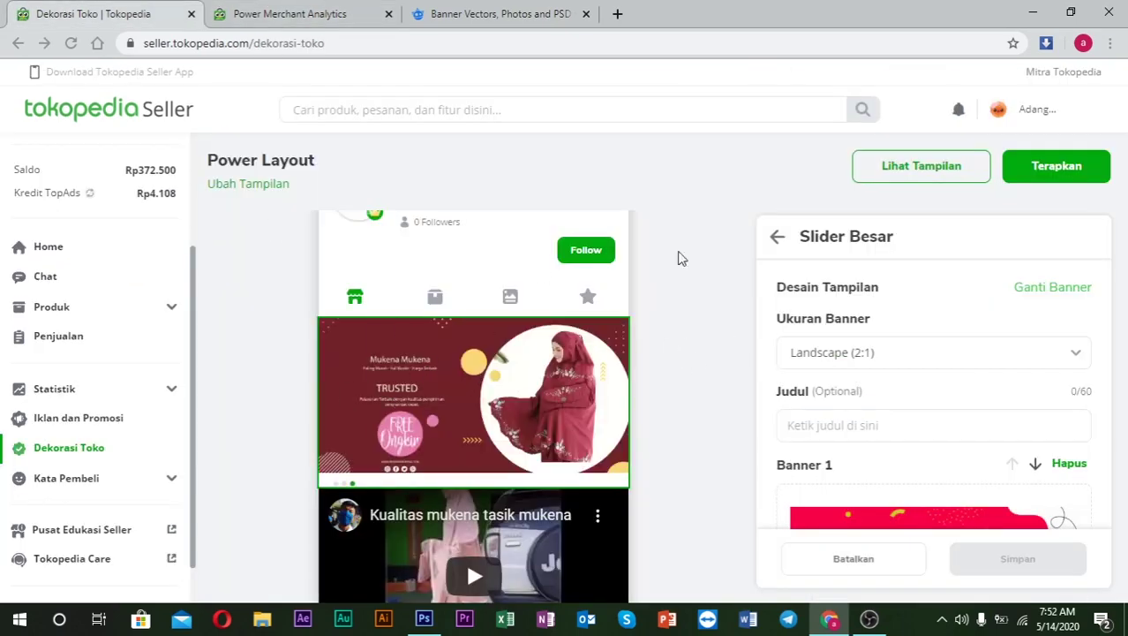
click(284, 13)
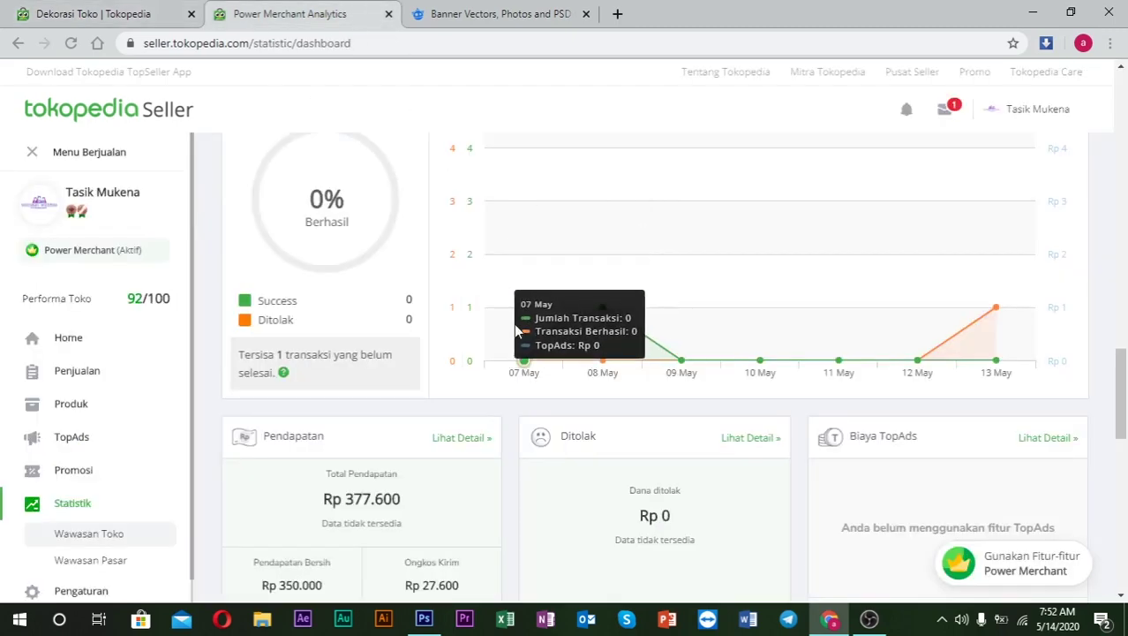
scroll(883, 368, up, 5)
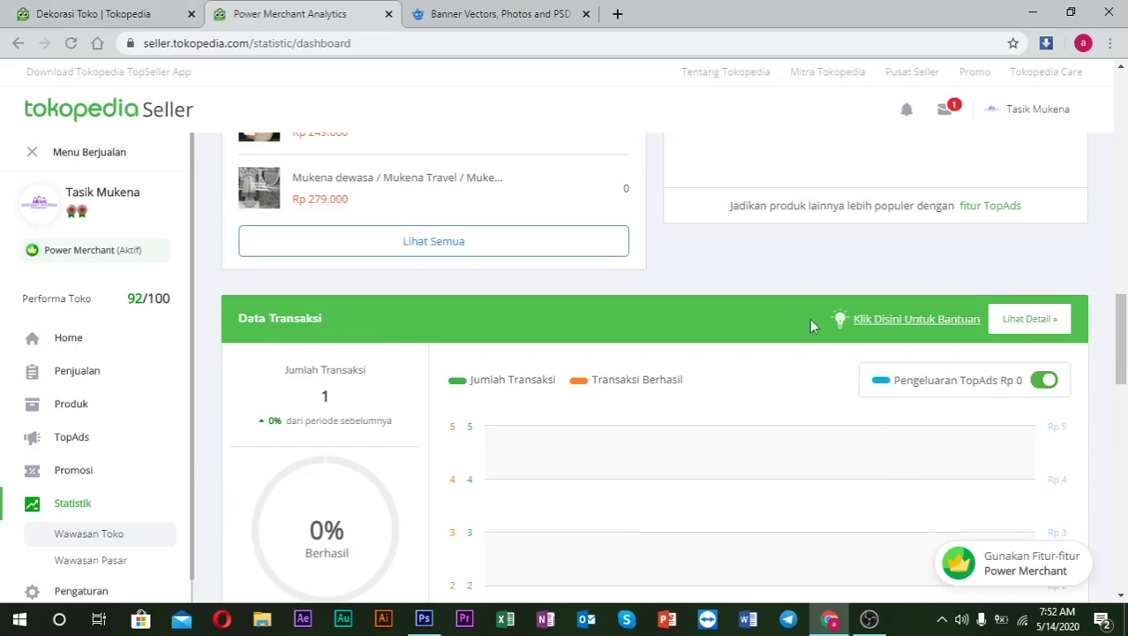
scroll(639, 284, up, 2)
scroll(639, 284, down, 7)
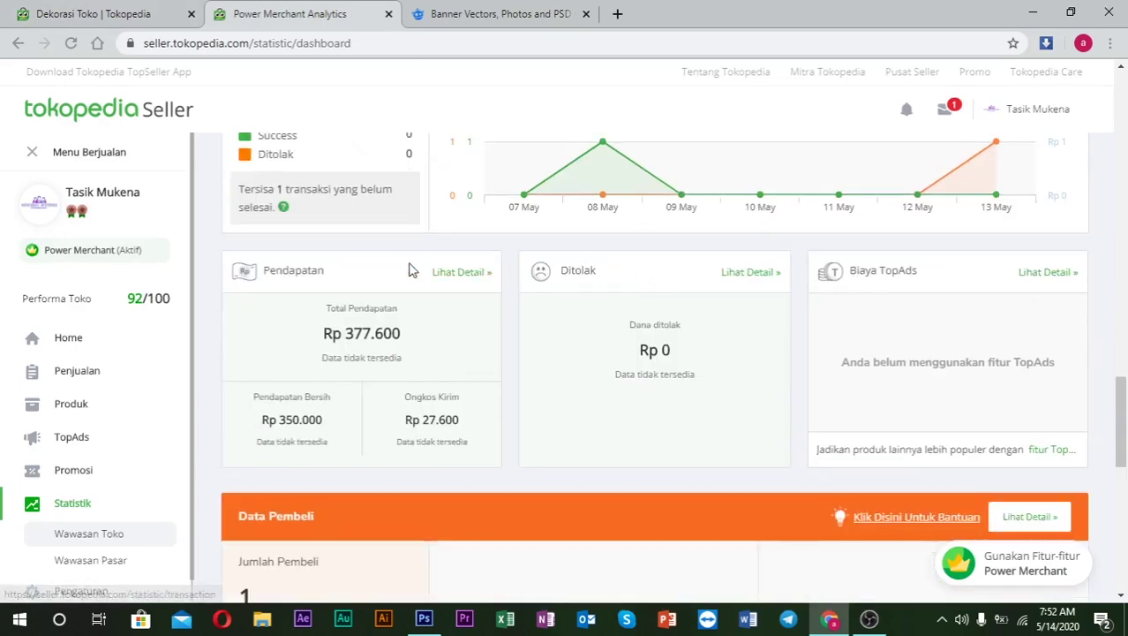
- Return to the Dekorasi Toko page, open the shop layout choices and keep using Power Layout
click(133, 14)
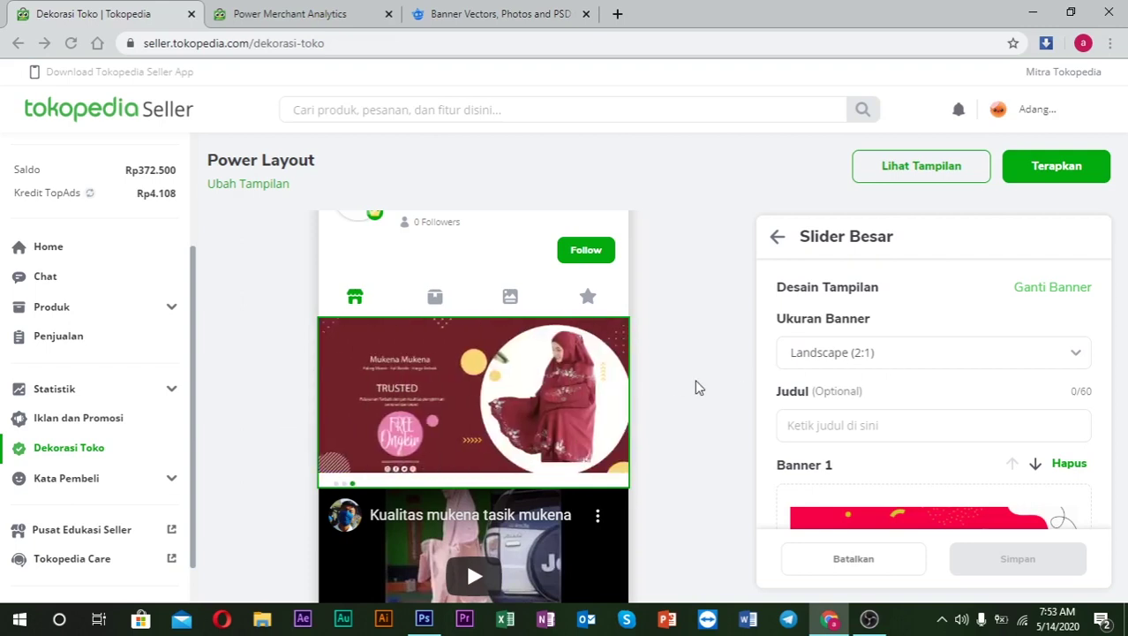
scroll(695, 379, down, 2)
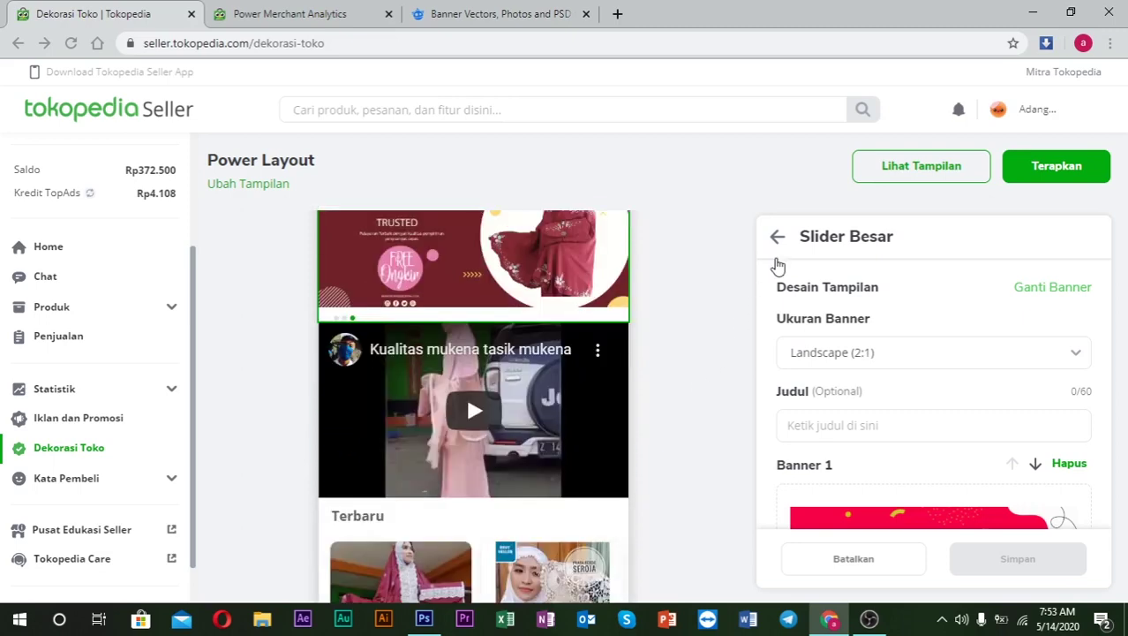
click(276, 183)
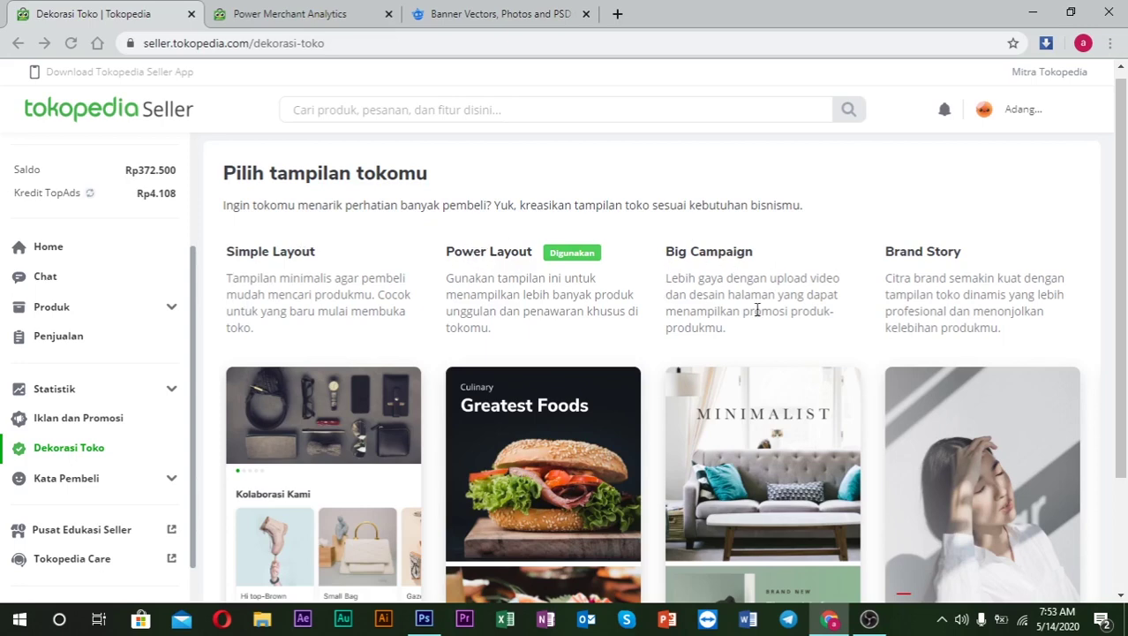
mouse_move(454, 373)
scroll(521, 294, down, 2)
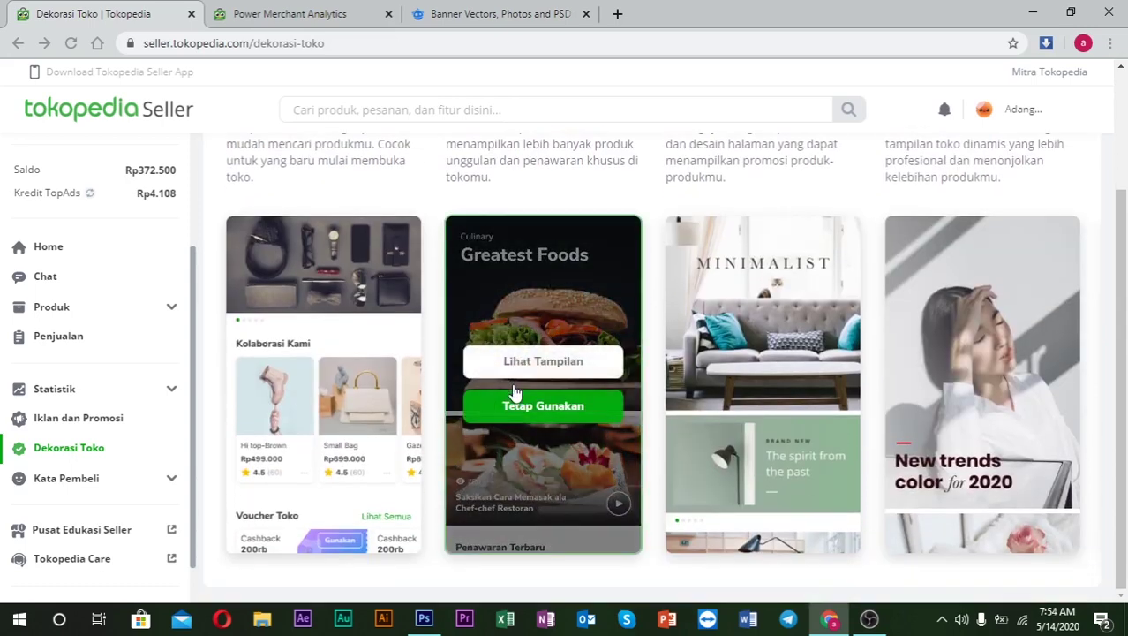
click(543, 408)
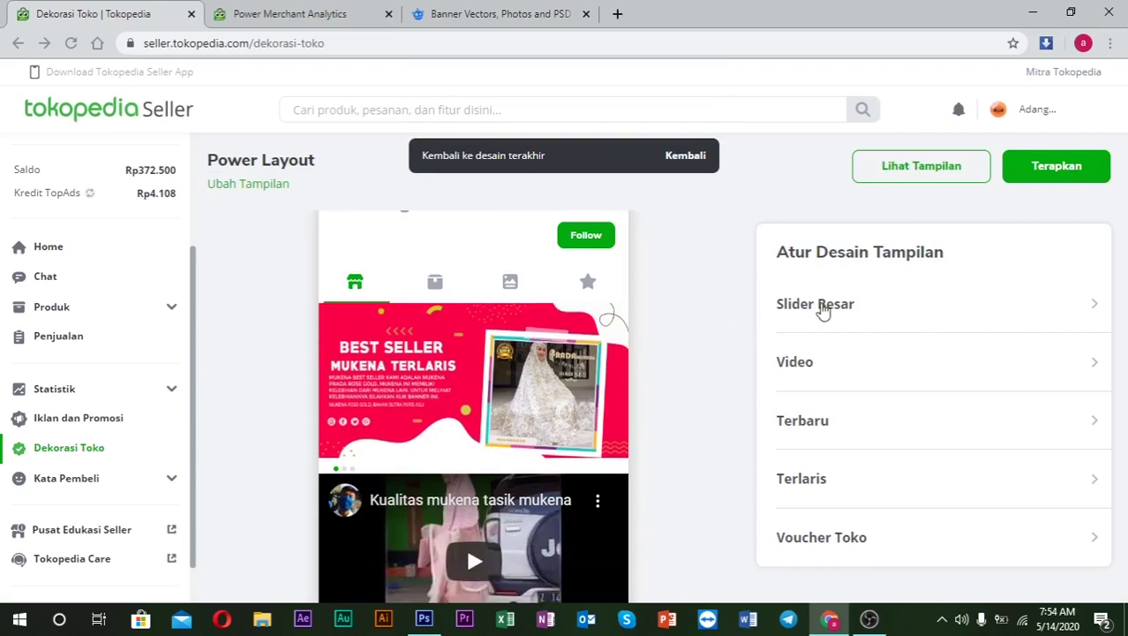
- Open the Slider Besar design settings and look through the shop preview
click(821, 305)
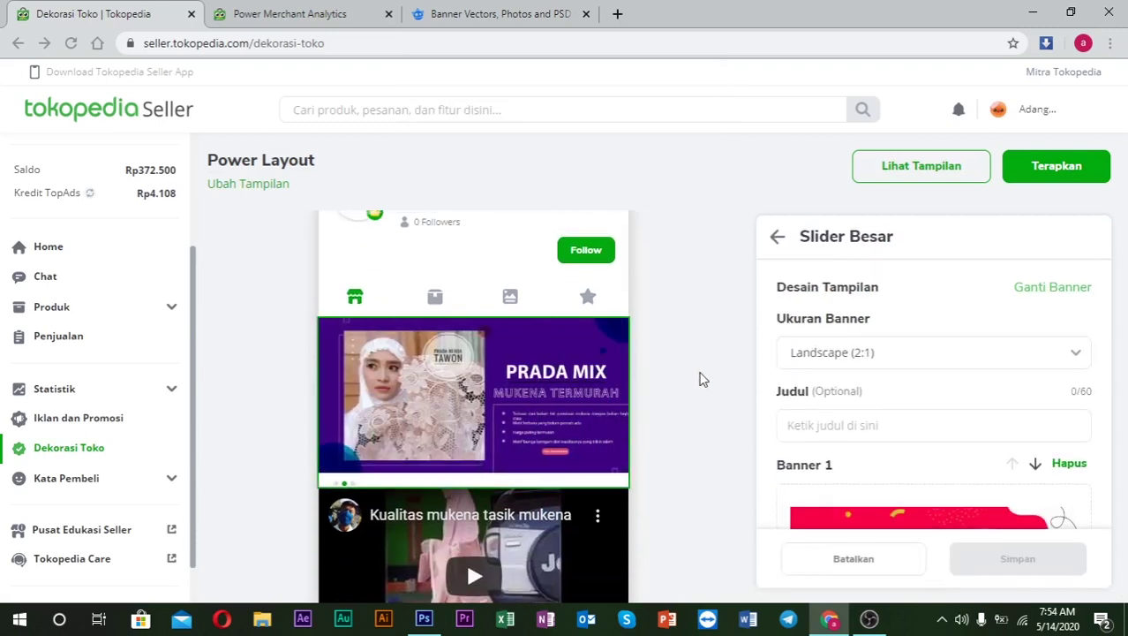
scroll(702, 378, down, 3)
scroll(848, 386, down, 4)
scroll(972, 340, up, 4)
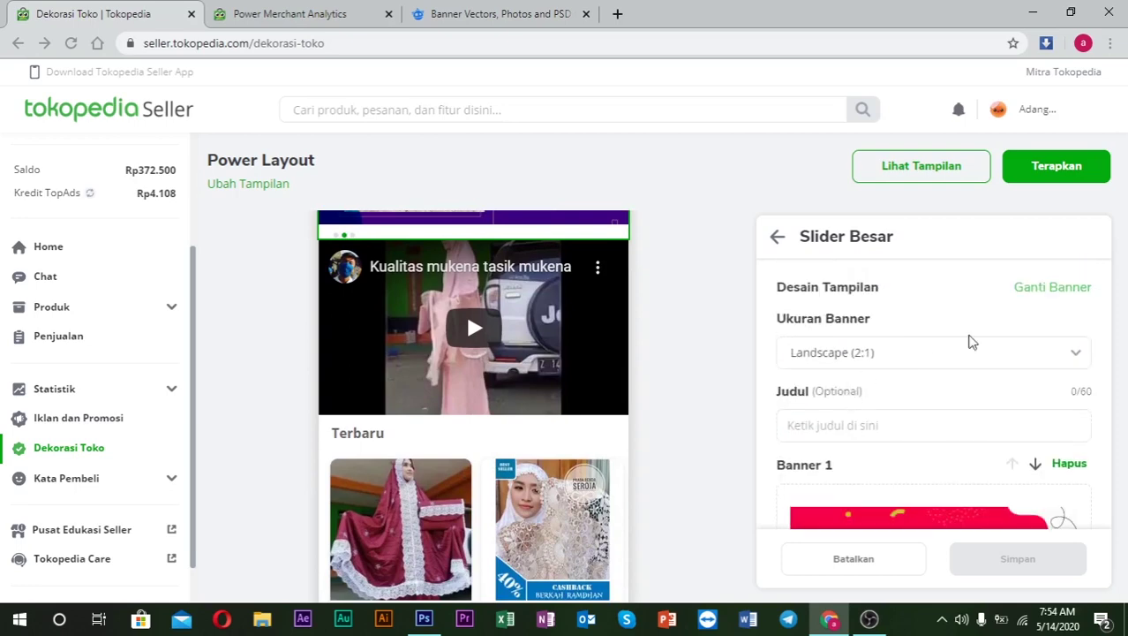
- Examine the replacement banner types for Slider Besar, from Video to Banner 3 Kolom, and return to its settings without choosing one
click(1040, 295)
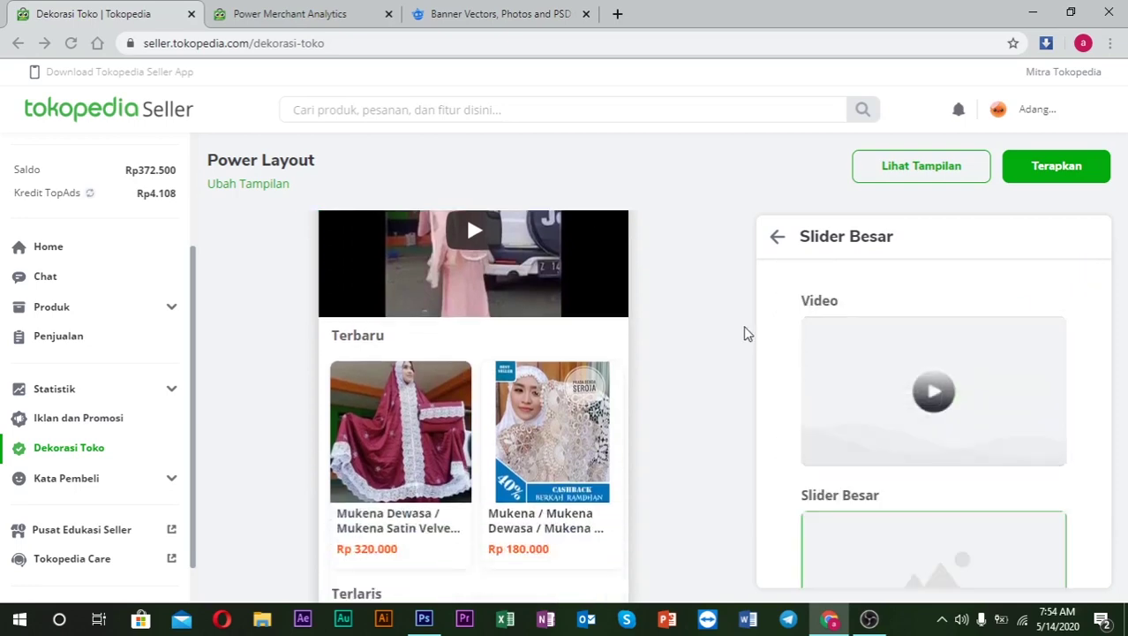
scroll(897, 484, down, 3)
scroll(882, 371, down, 1)
scroll(872, 312, up, 1)
scroll(494, 353, up, 4)
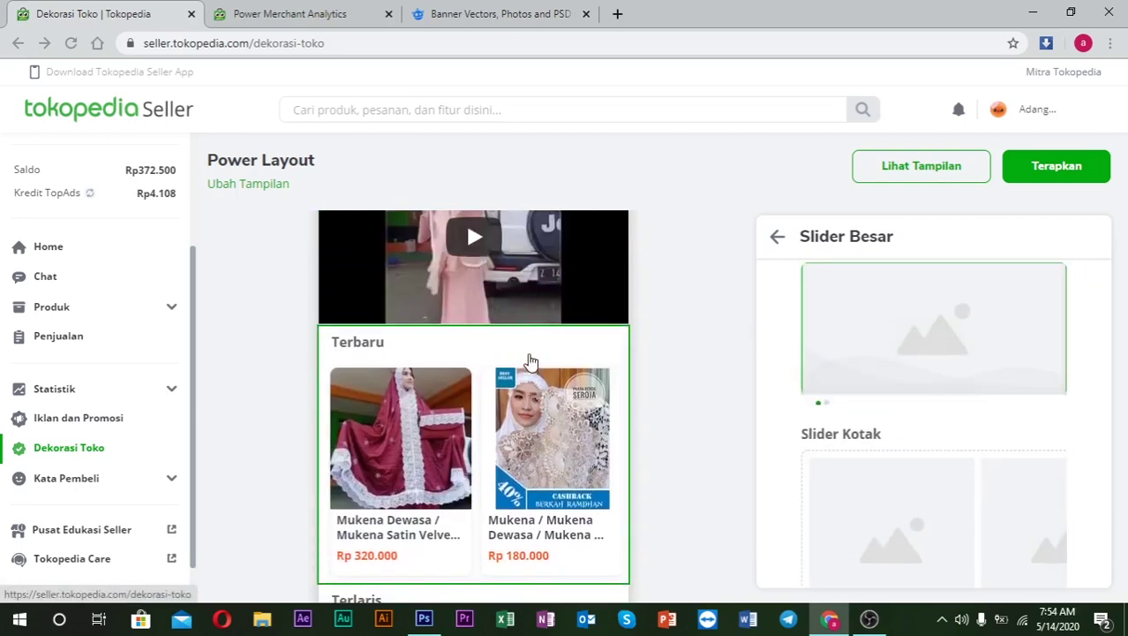
scroll(934, 383, down, 2)
mouse_move(838, 327)
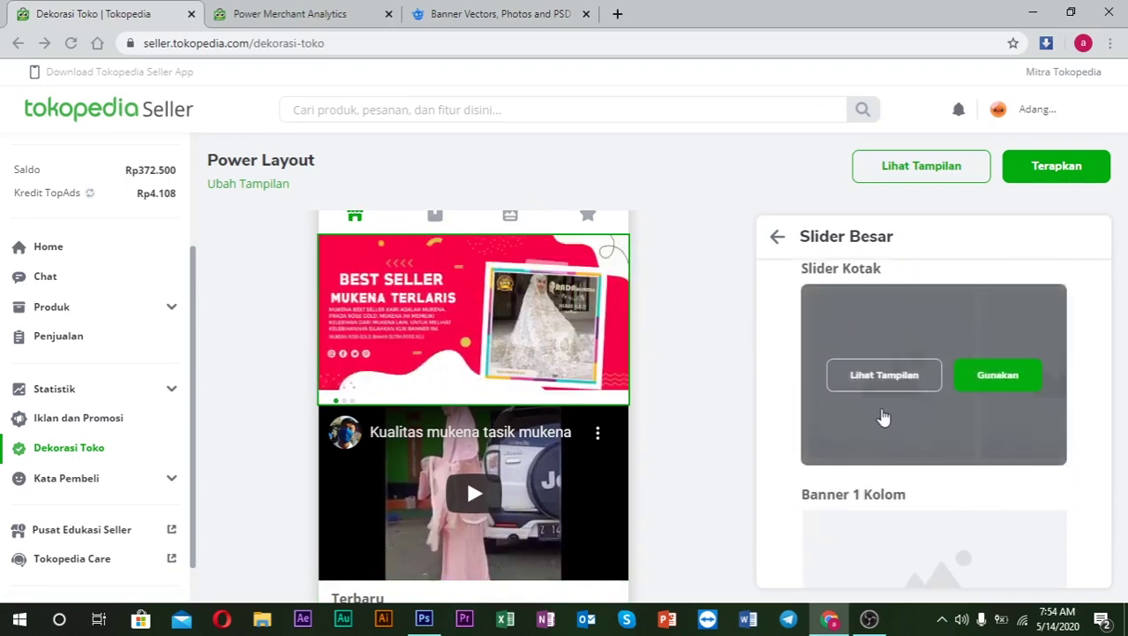
scroll(873, 417, down, 2)
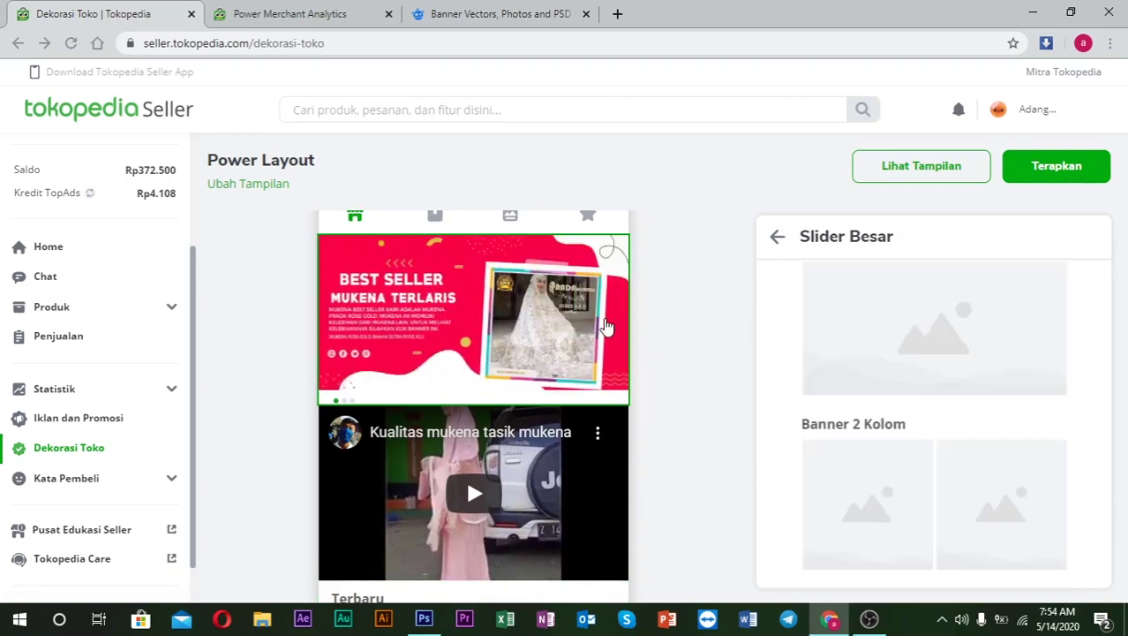
scroll(838, 372, down, 2)
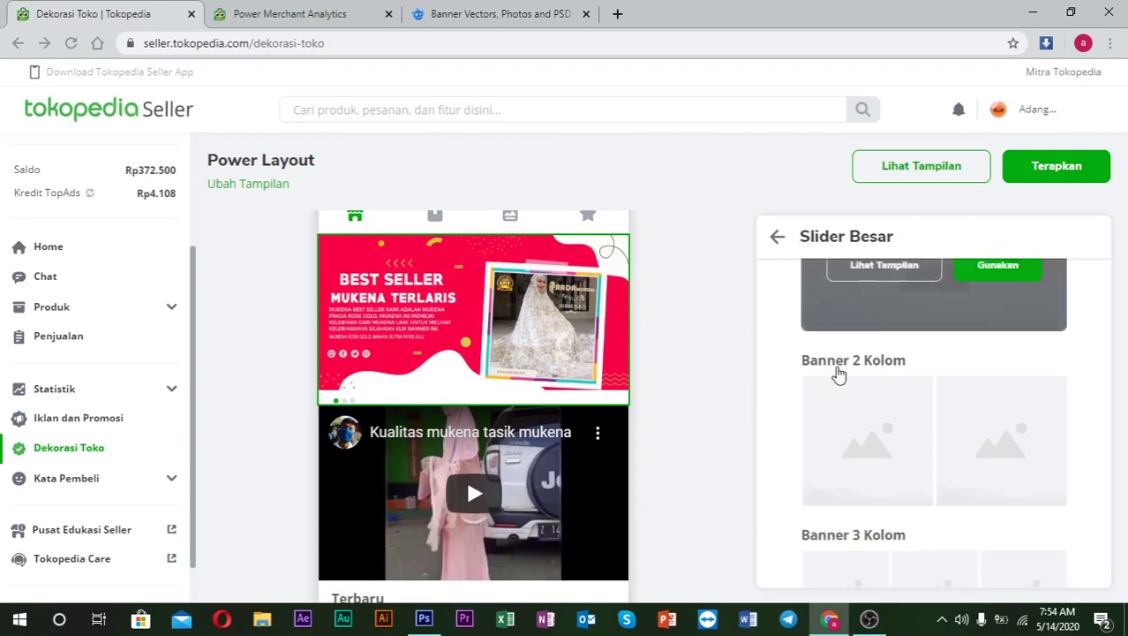
mouse_move(894, 319)
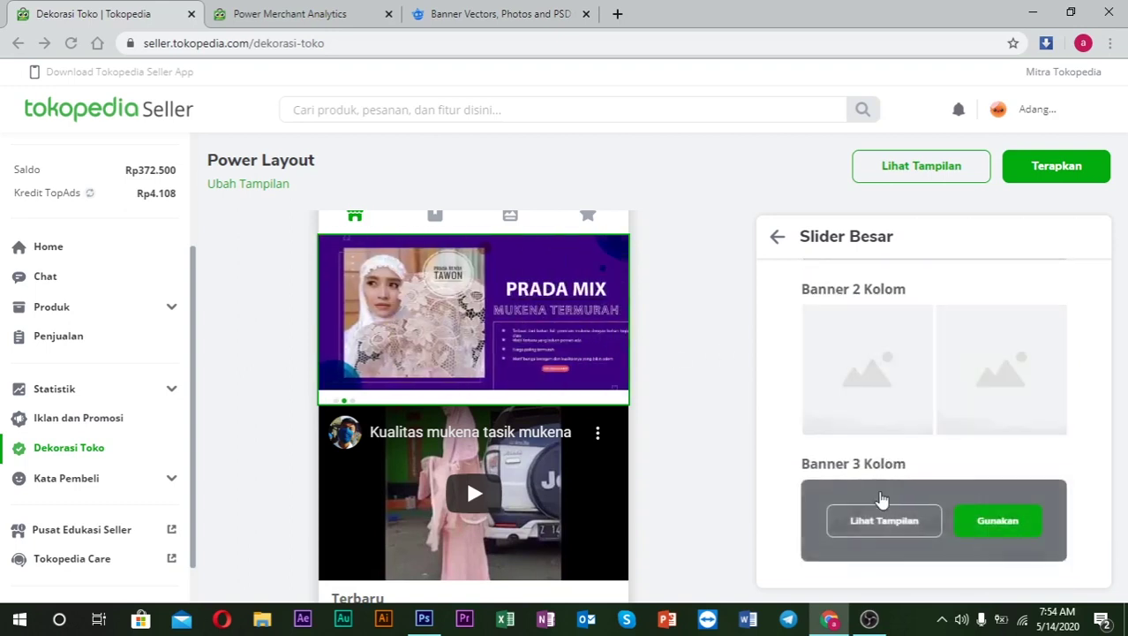
scroll(884, 504, up, 4)
scroll(882, 500, up, 4)
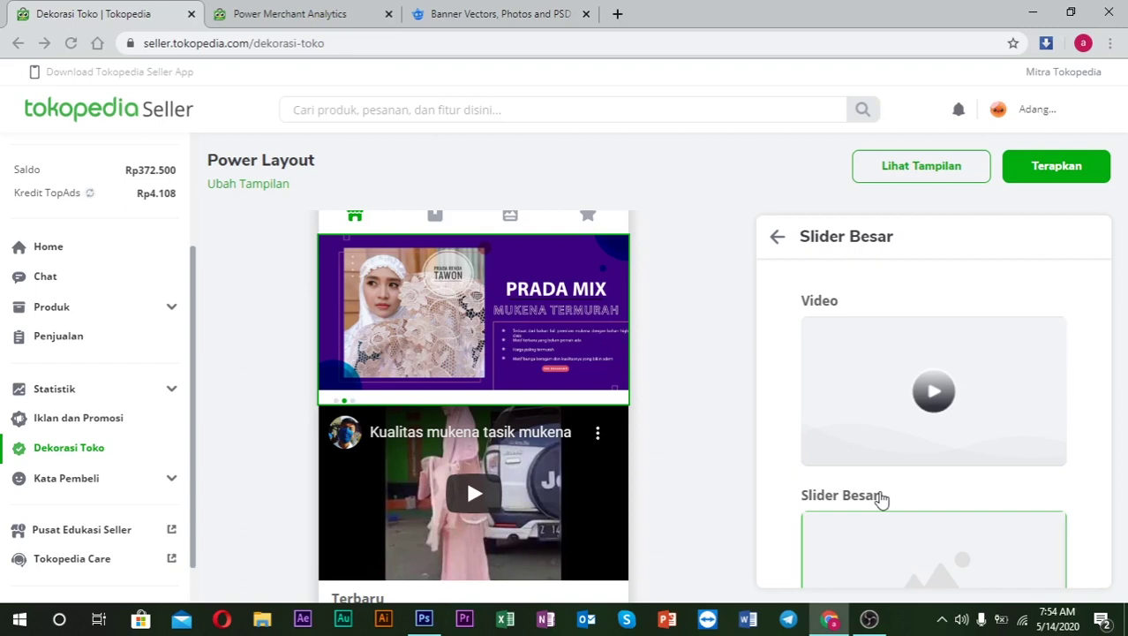
mouse_move(881, 500)
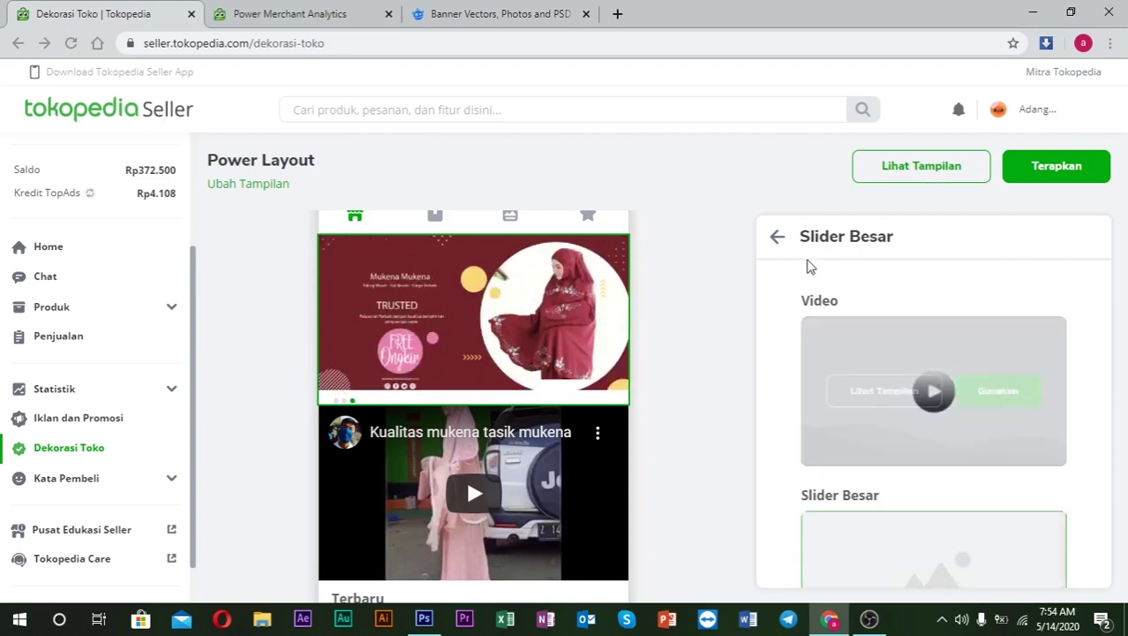
click(778, 237)
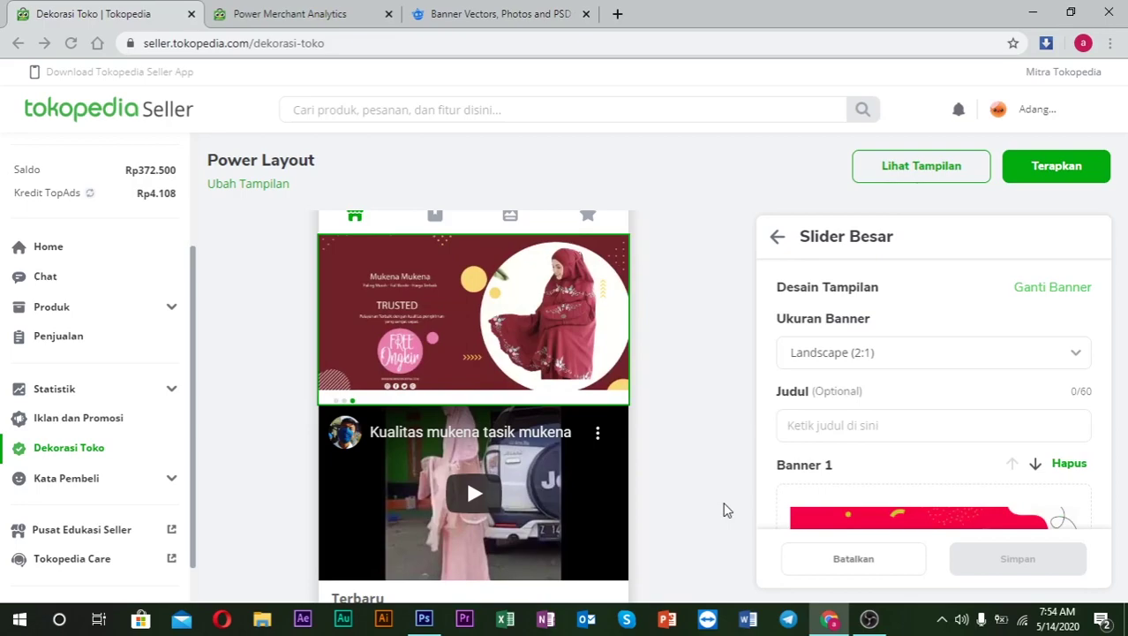
- Switch to the Freepik page and view the top of its banner search results
click(495, 16)
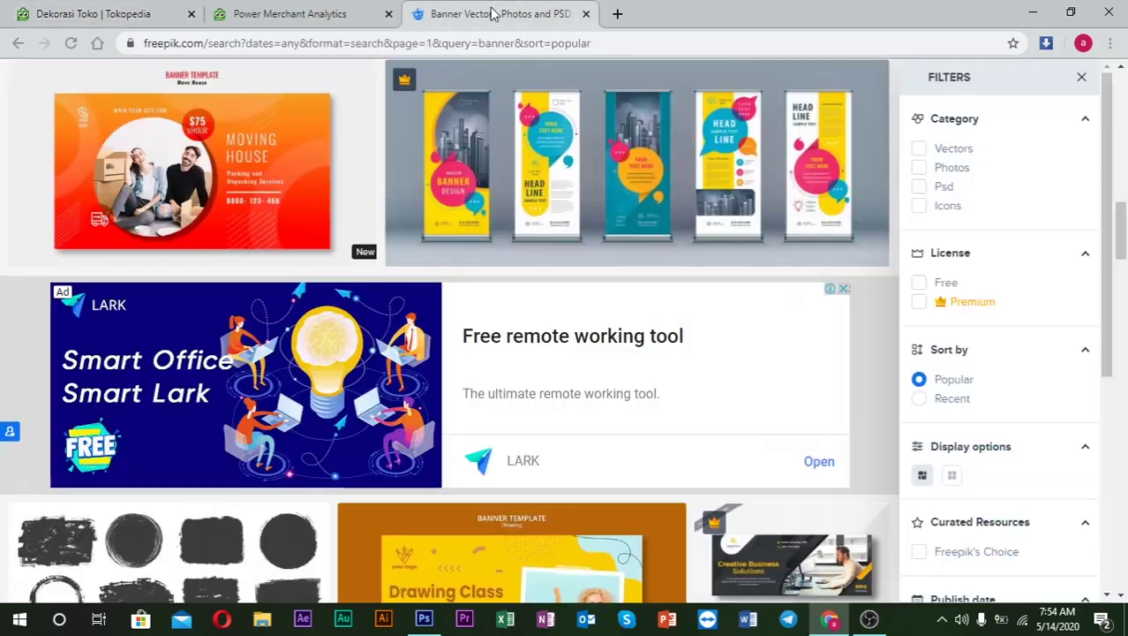
scroll(426, 249, up, 5)
scroll(427, 248, up, 5)
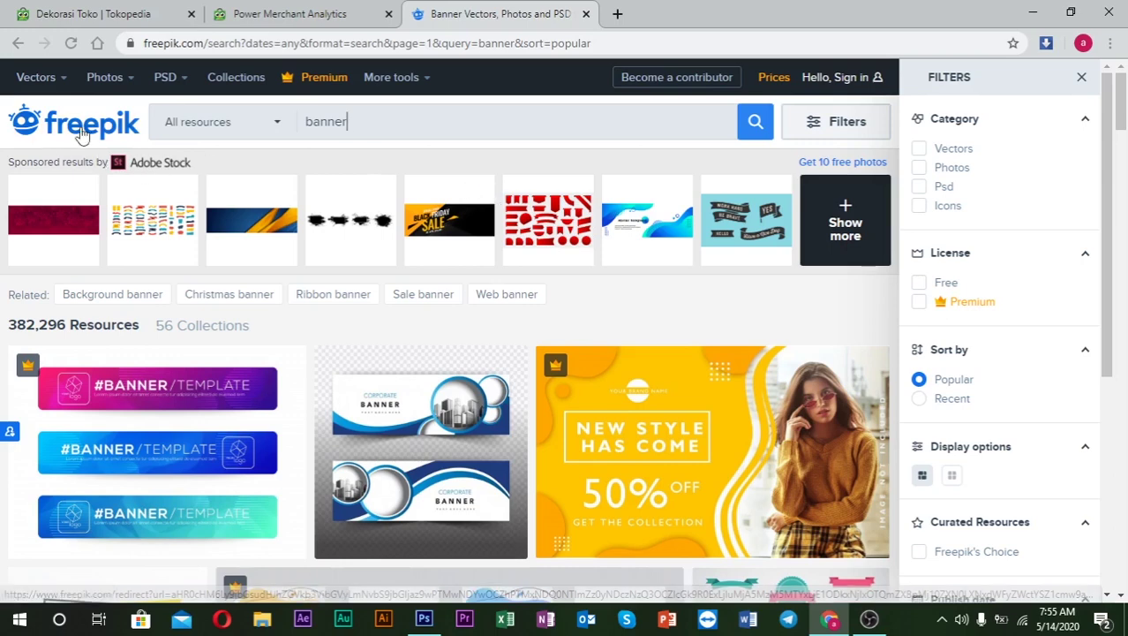
- Switch to Photoshop, view the mukena pradamix banner.psd and mukena best seller.psd designs, and minimize the program
click(423, 618)
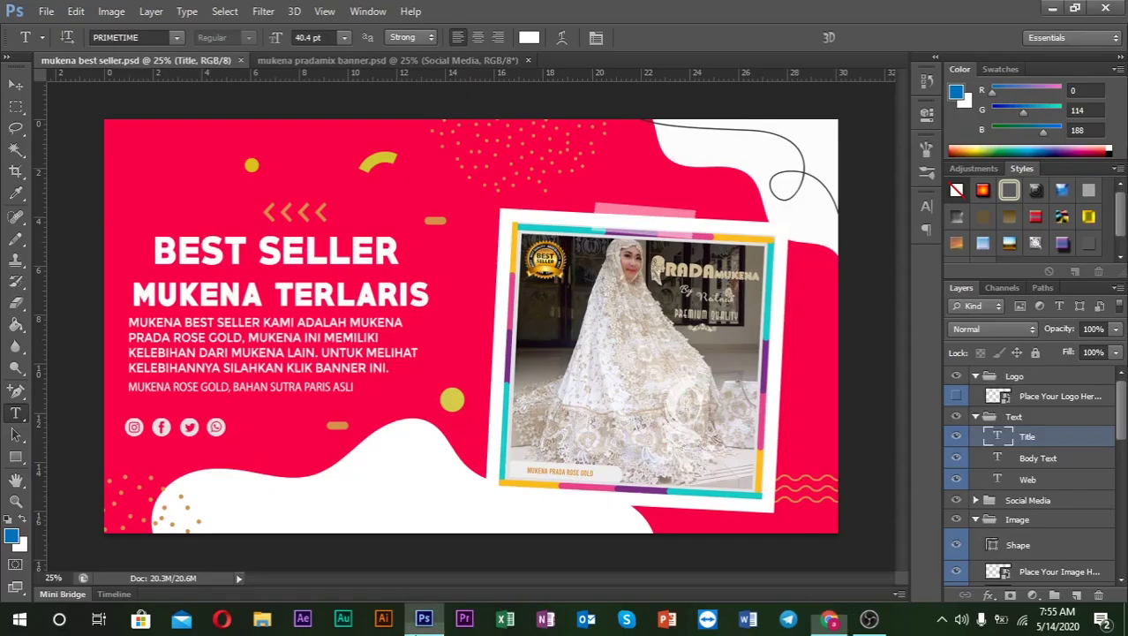
click(294, 62)
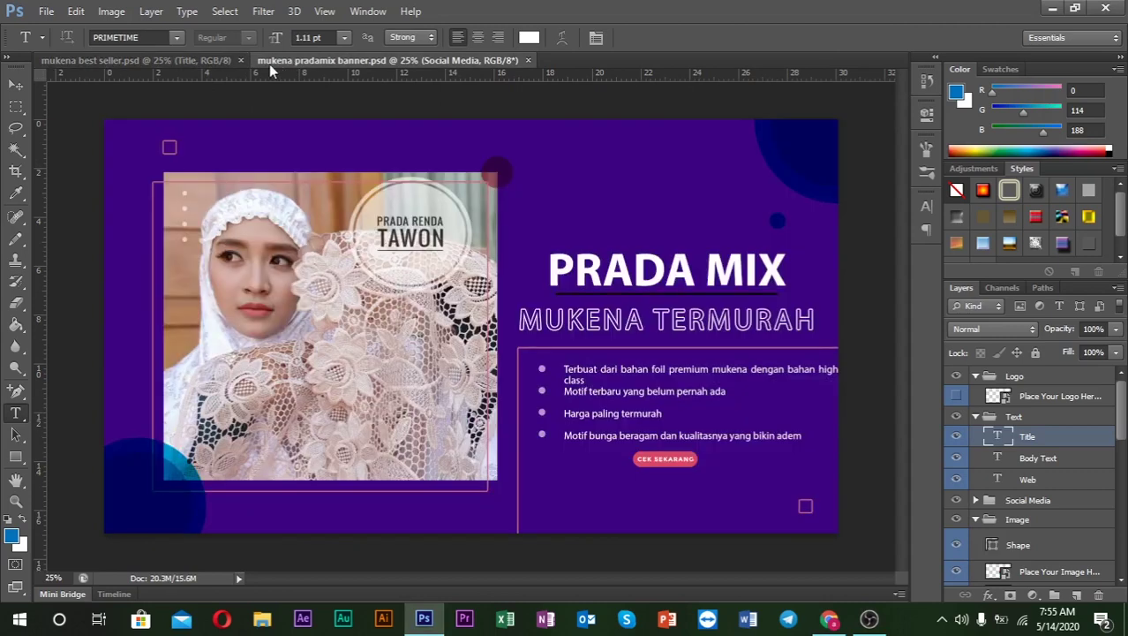
click(193, 60)
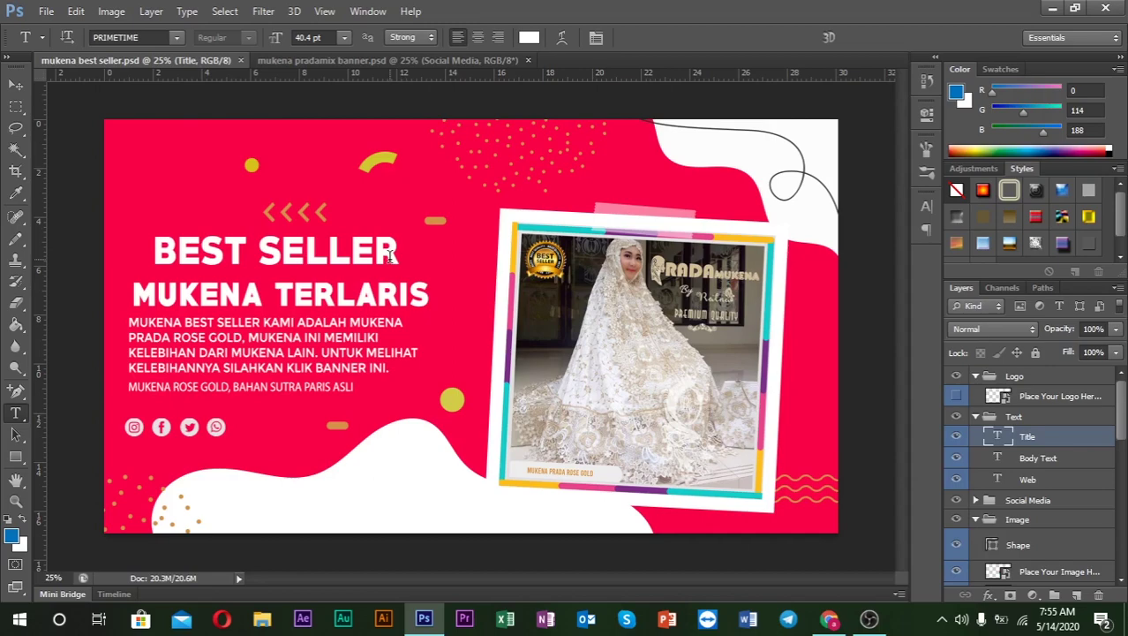
click(1052, 8)
- Return to the Dekorasi Toko page and examine the images and link settings of Banner 1 and Banner 2 in Slider Besar
click(105, 13)
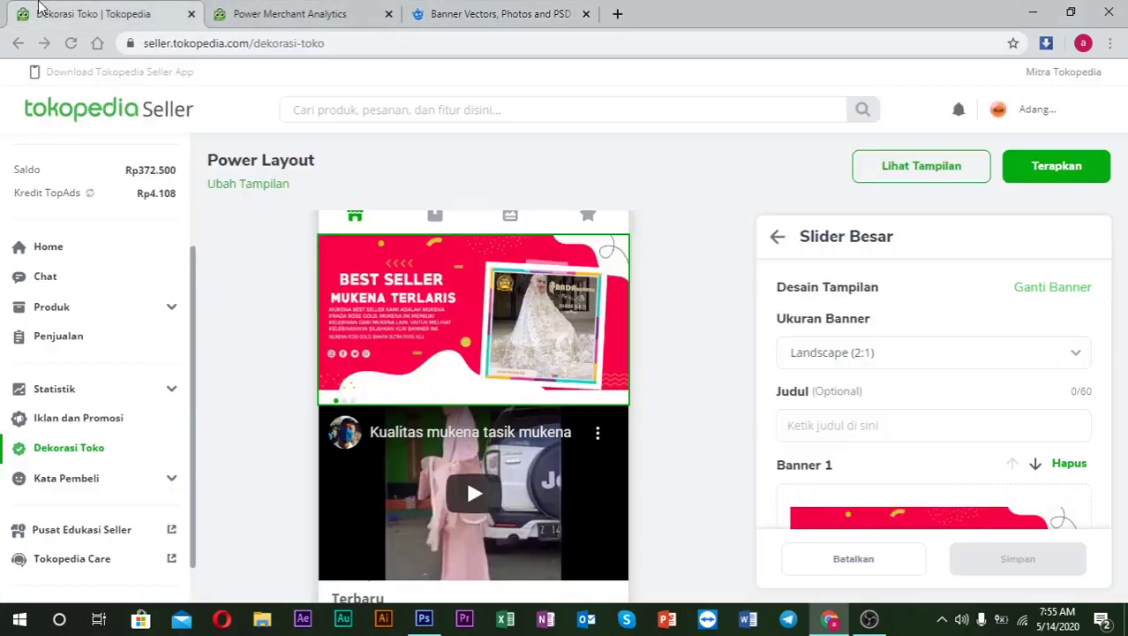
scroll(902, 450, down, 5)
scroll(902, 451, up, 3)
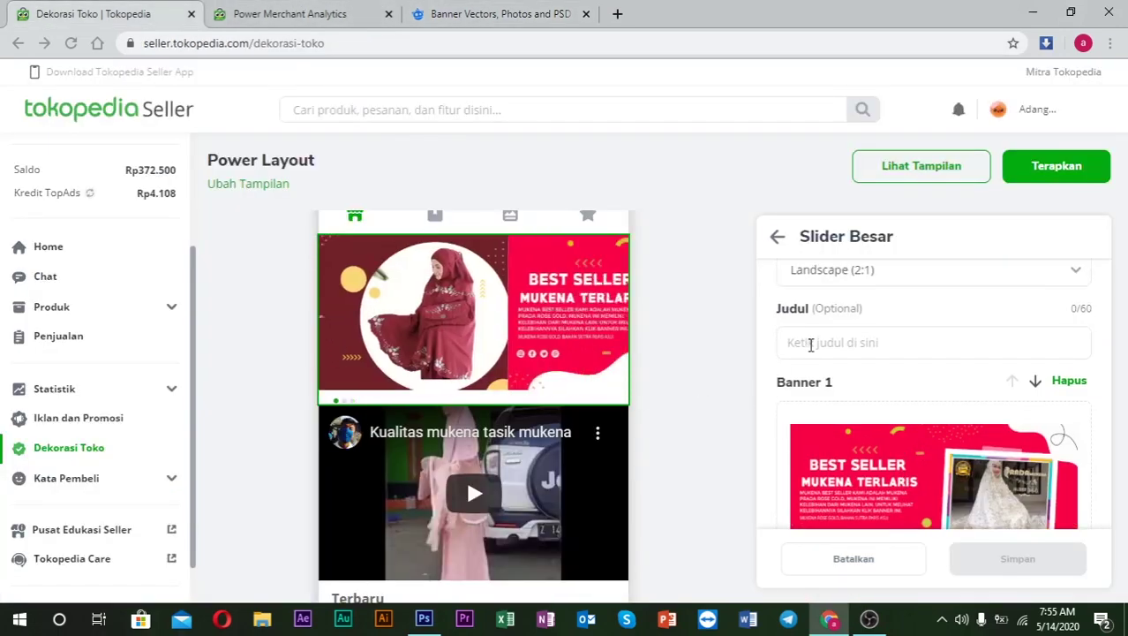
scroll(811, 345, down, 2)
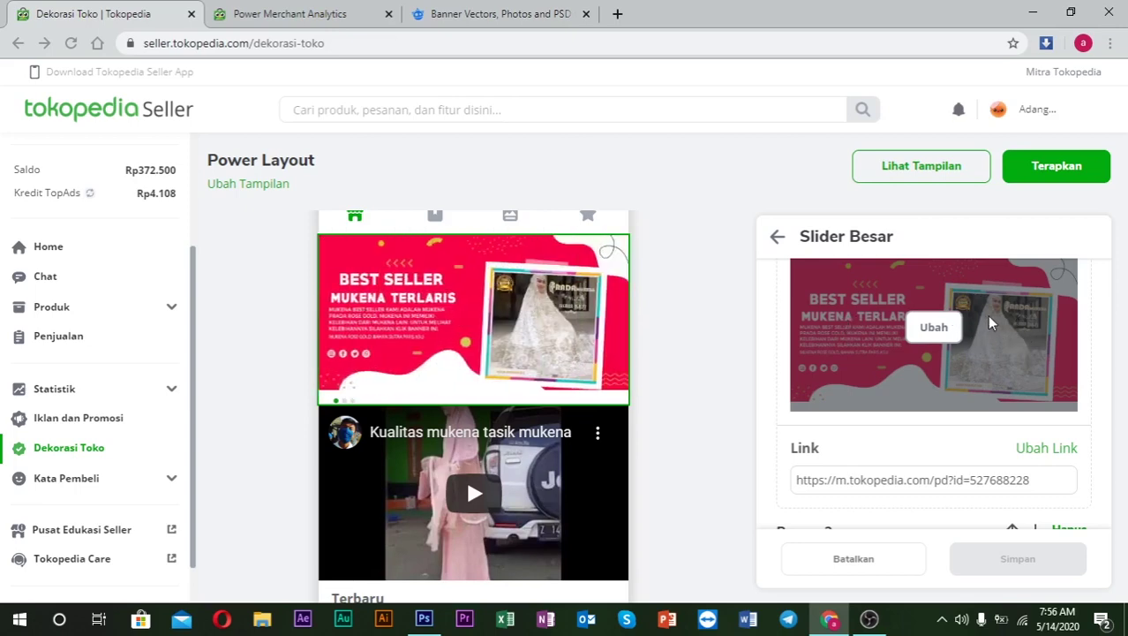
scroll(879, 384, down, 3)
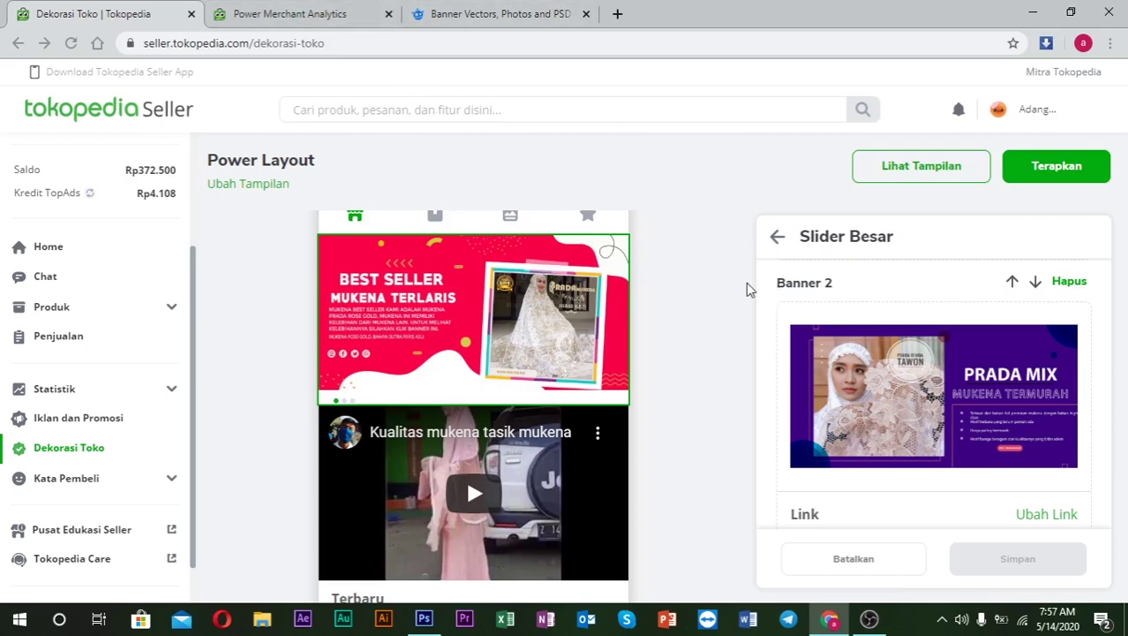
- Examine the image and link settings of Banner 3 in Slider Besar
scroll(768, 308, down, 5)
scroll(759, 316, down, 2)
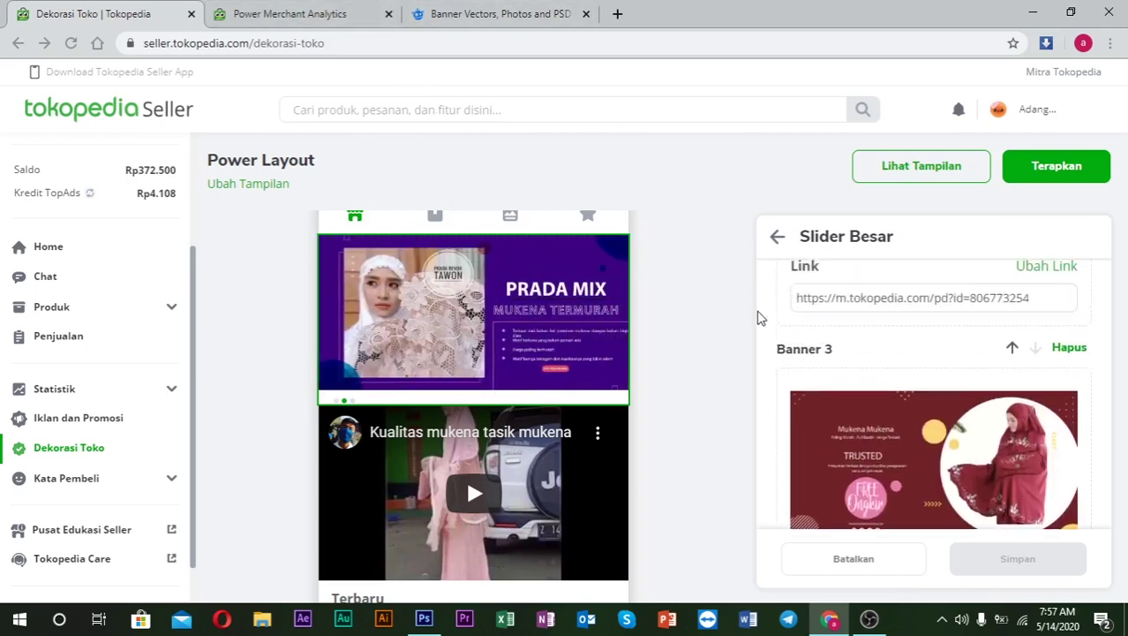
mouse_move(933, 455)
scroll(877, 422, down, 1)
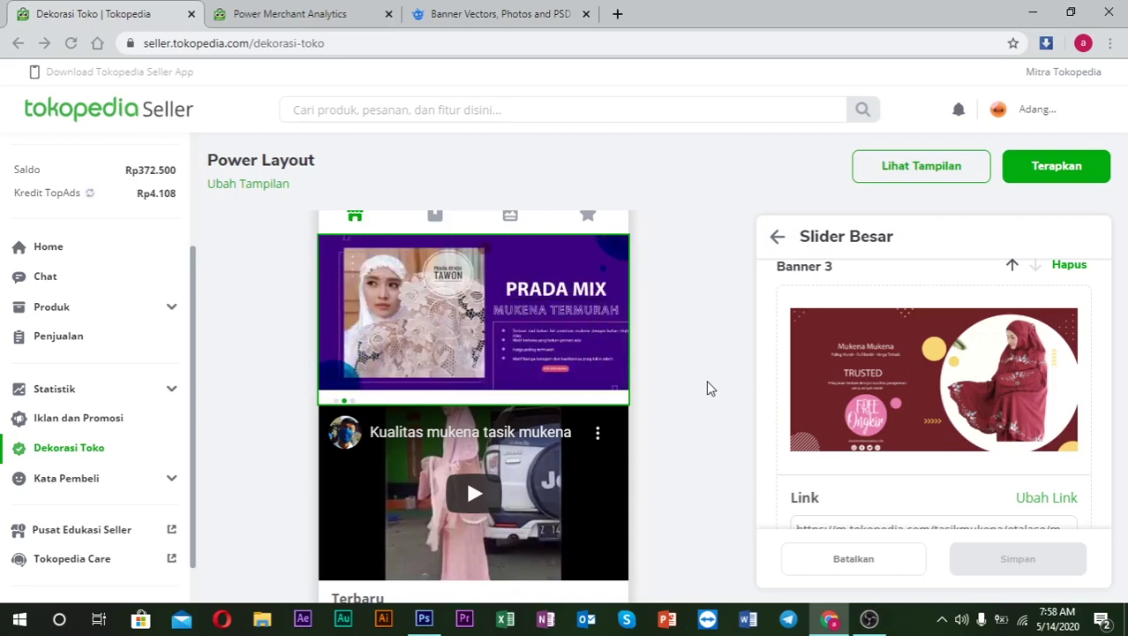
mouse_move(897, 444)
- Review Banner 1 through Banner 3 in Slider Besar again and return to the Atur Desain Tampilan list
scroll(898, 444, up, 7)
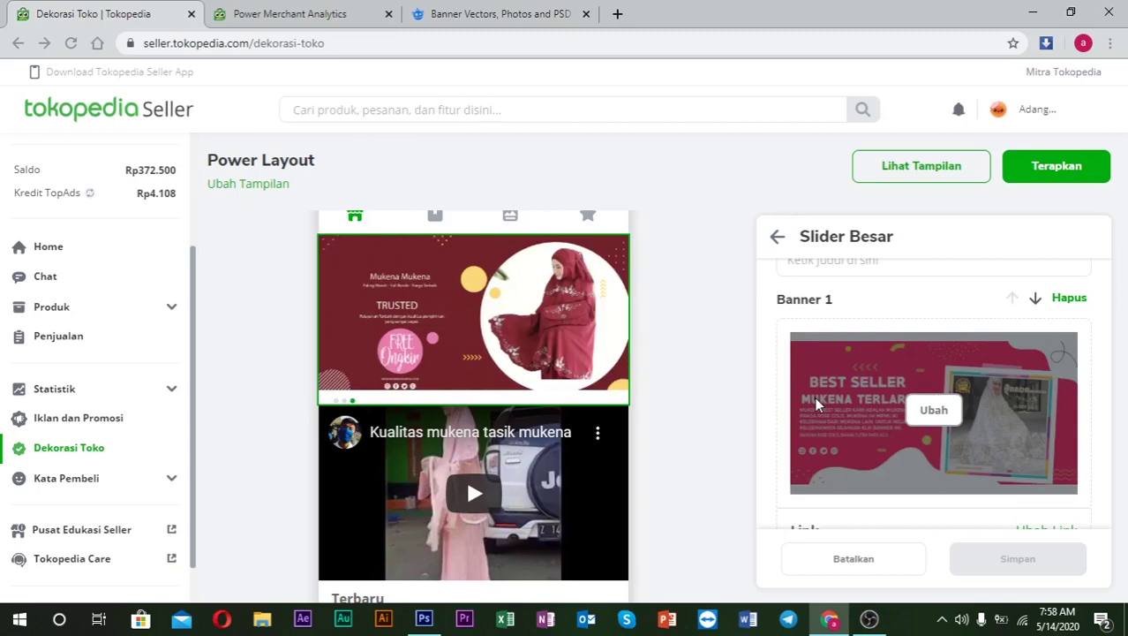
scroll(817, 405, down, 5)
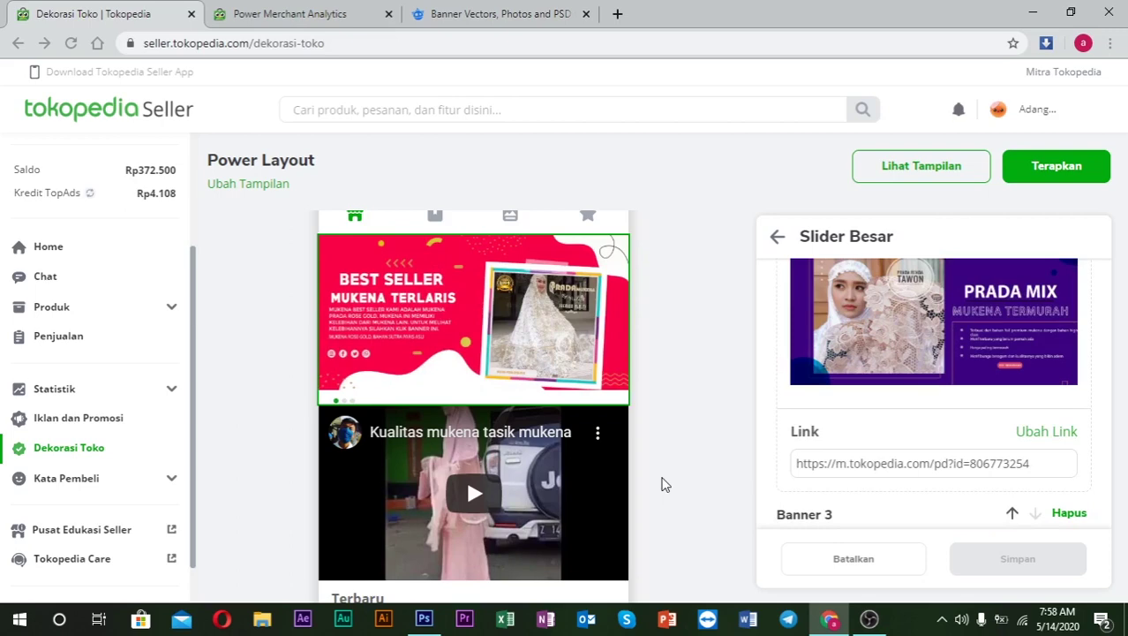
scroll(811, 528, up, 5)
mouse_move(841, 389)
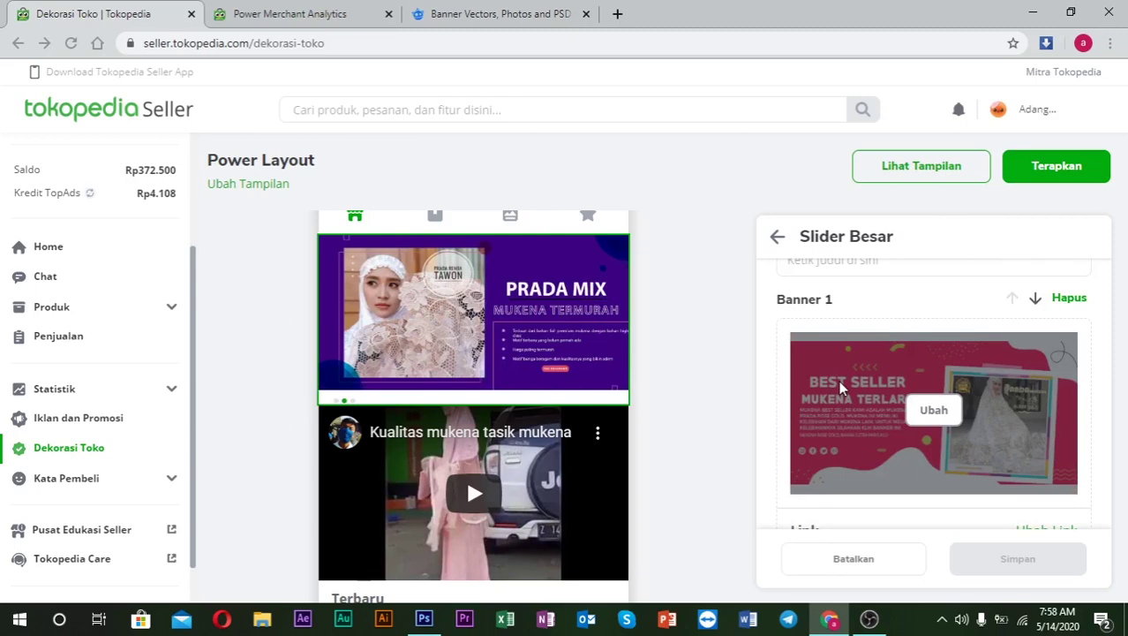
scroll(841, 387, down, 3)
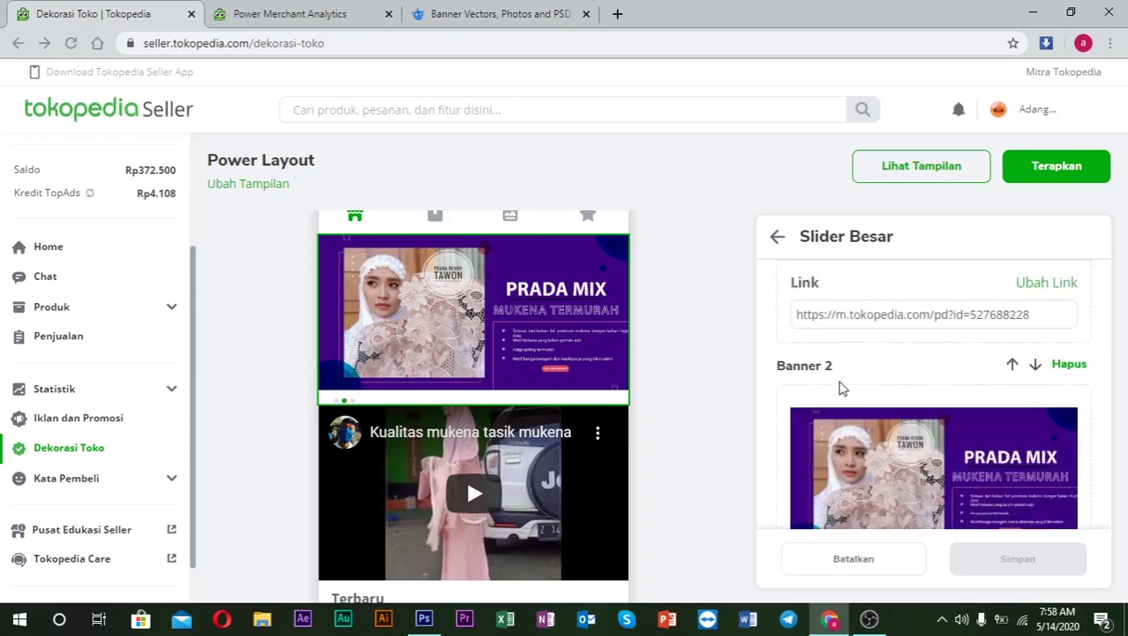
scroll(862, 419, down, 4)
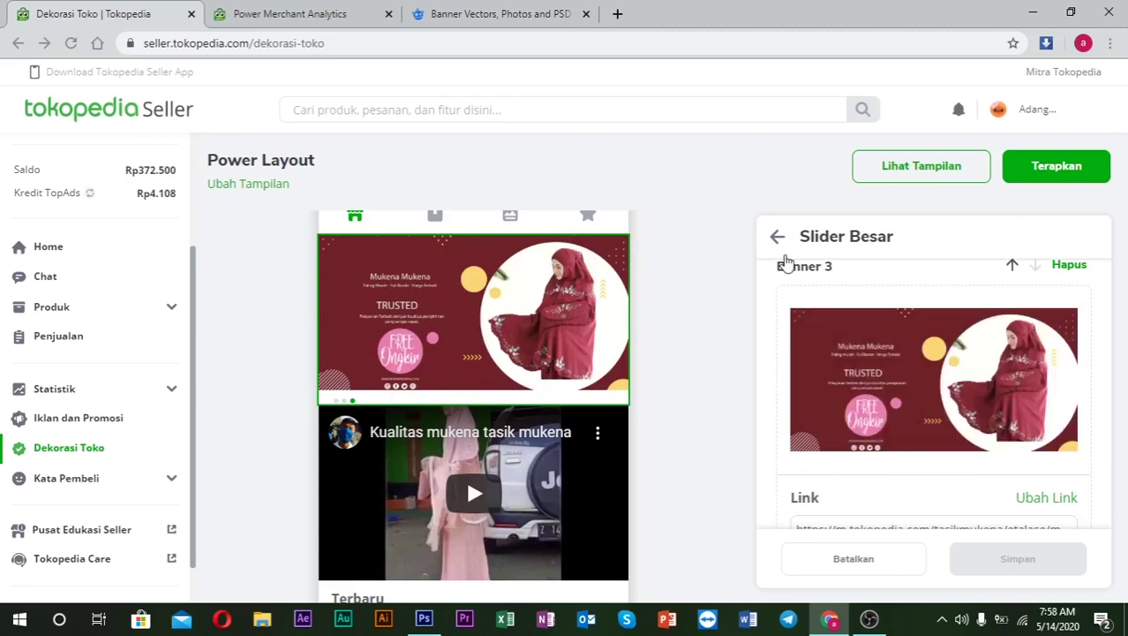
click(778, 238)
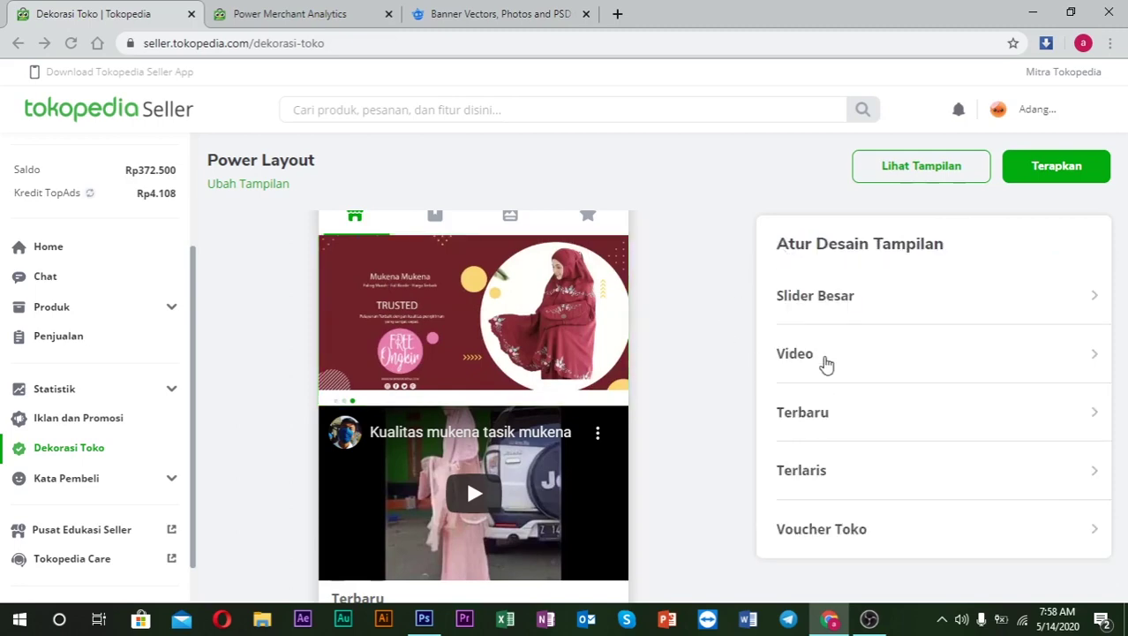
- View the Terbaru section's product settings and its place in the shop preview, then go back to the section list
scroll(612, 408, down, 2)
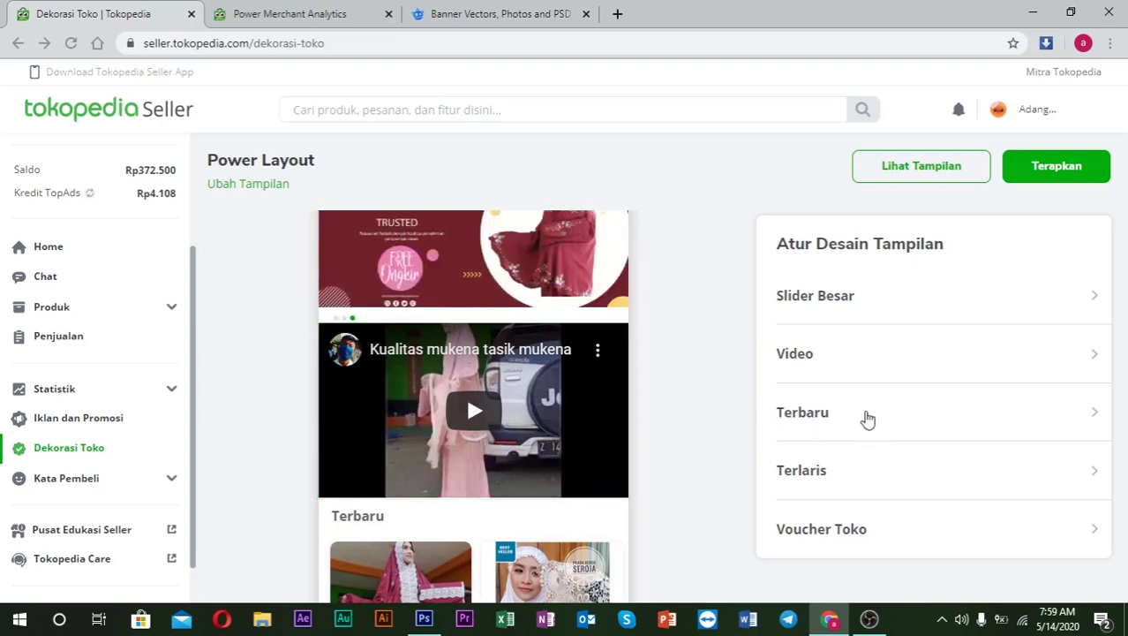
click(867, 419)
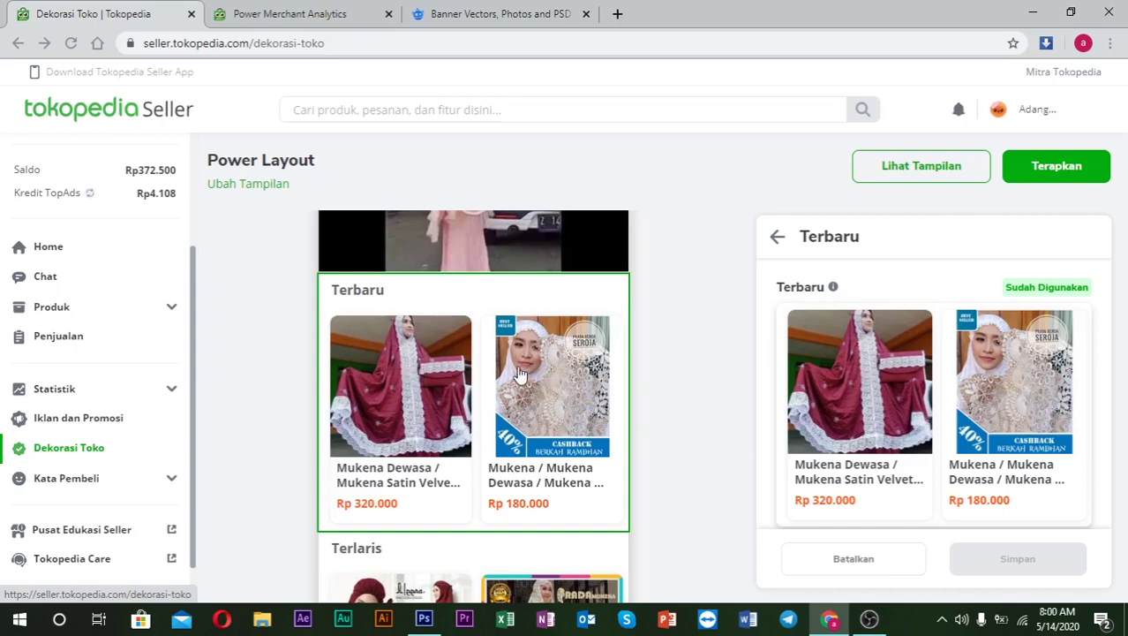
click(723, 385)
- Examine the Terbaru and Terlaris product options in the Terlaris section's settings and return to the section list
click(833, 472)
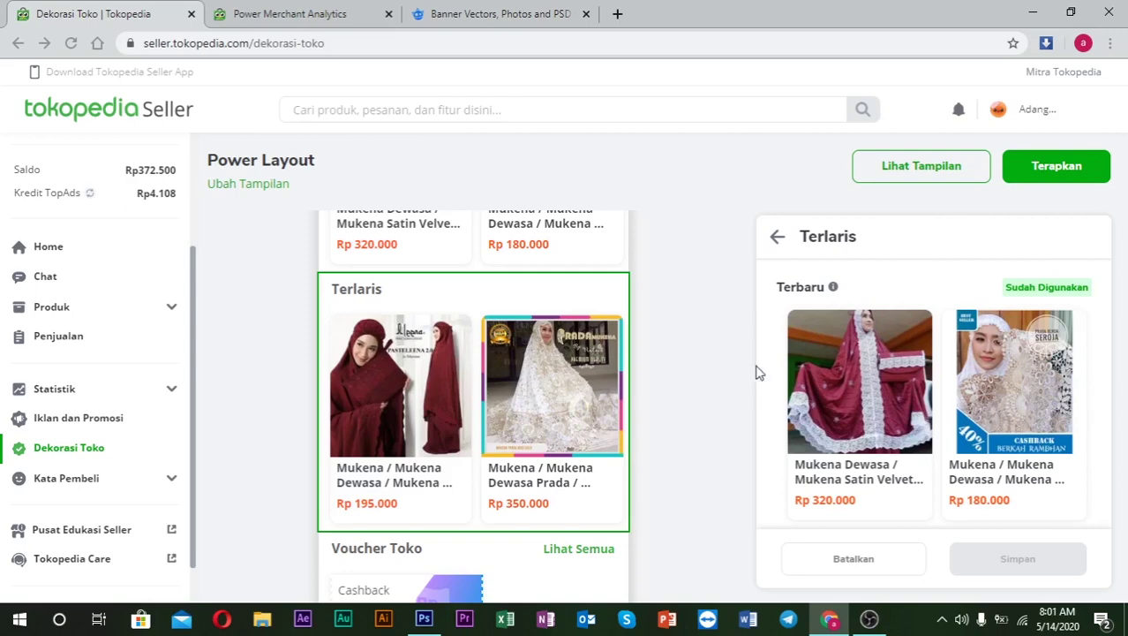
scroll(760, 375, down, 2)
scroll(766, 389, up, 1)
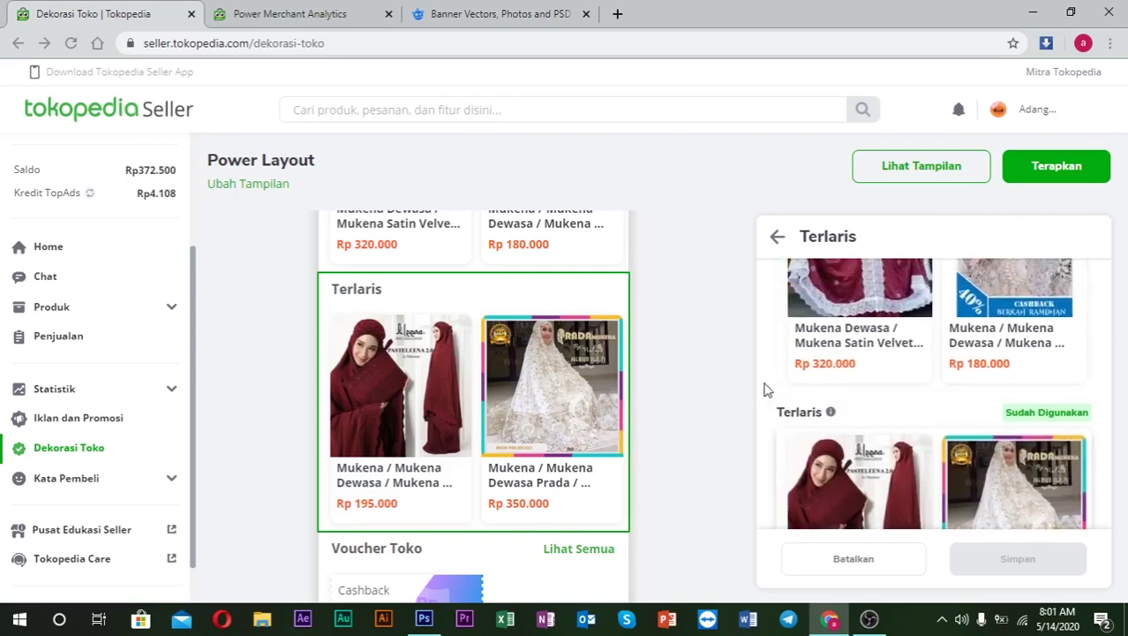
scroll(767, 389, up, 2)
click(776, 239)
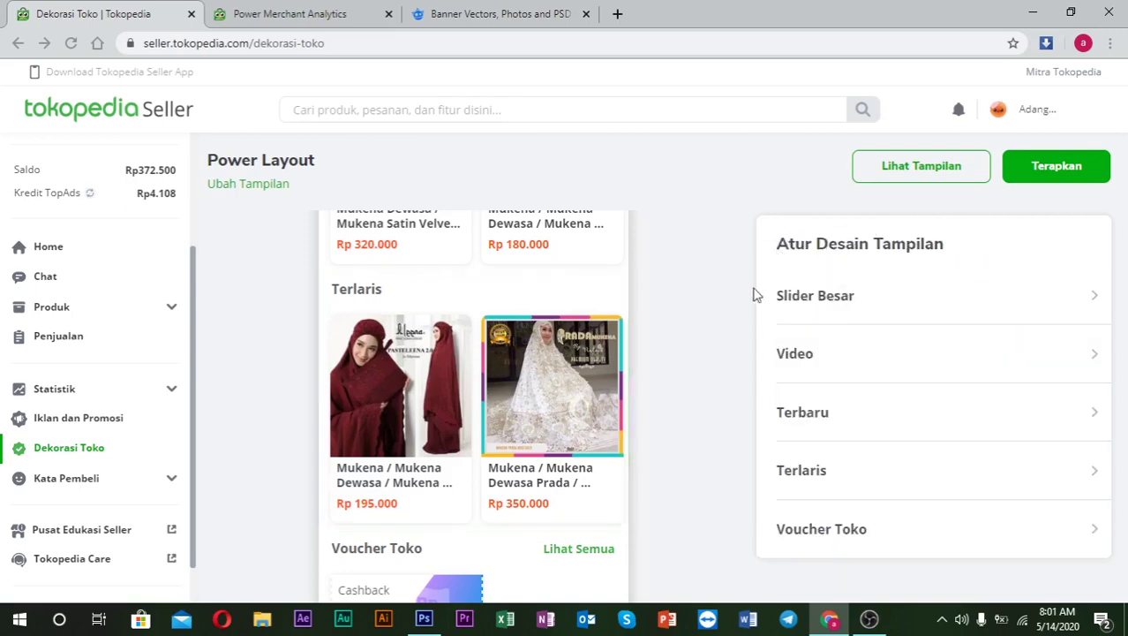
- View the Voucher Toko section's display settings, return to the section list and show the beginning of the shop preview
click(830, 521)
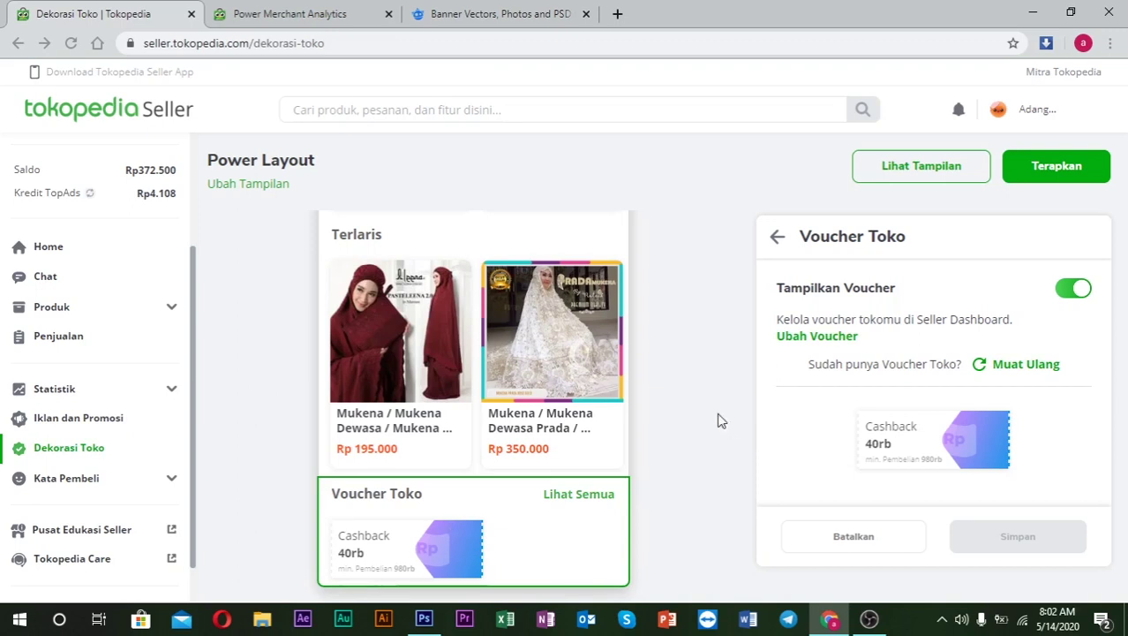
click(777, 239)
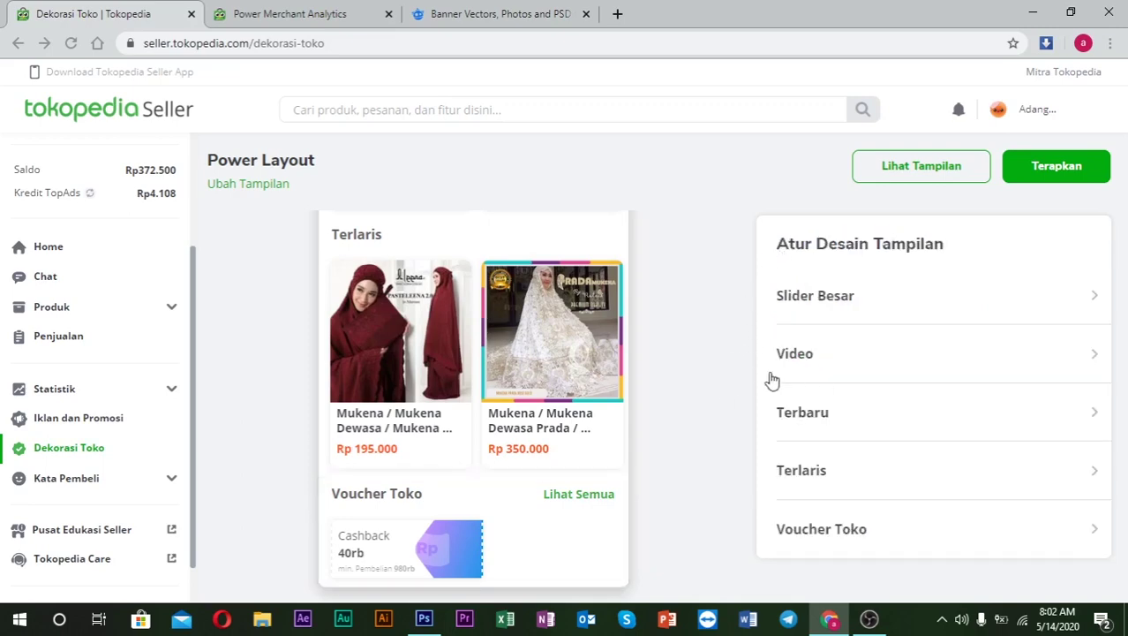
scroll(516, 397, up, 10)
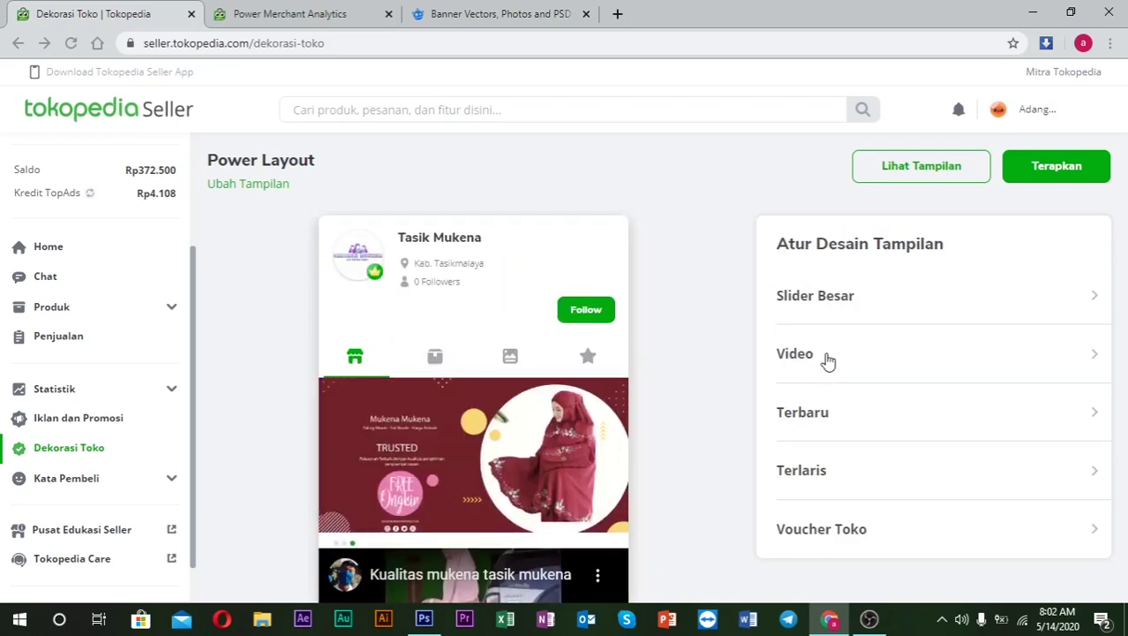
- Reopen the Slider Besar settings, look at Banner 1 once more and return to the section list without changes
click(830, 301)
scroll(887, 379, down, 2)
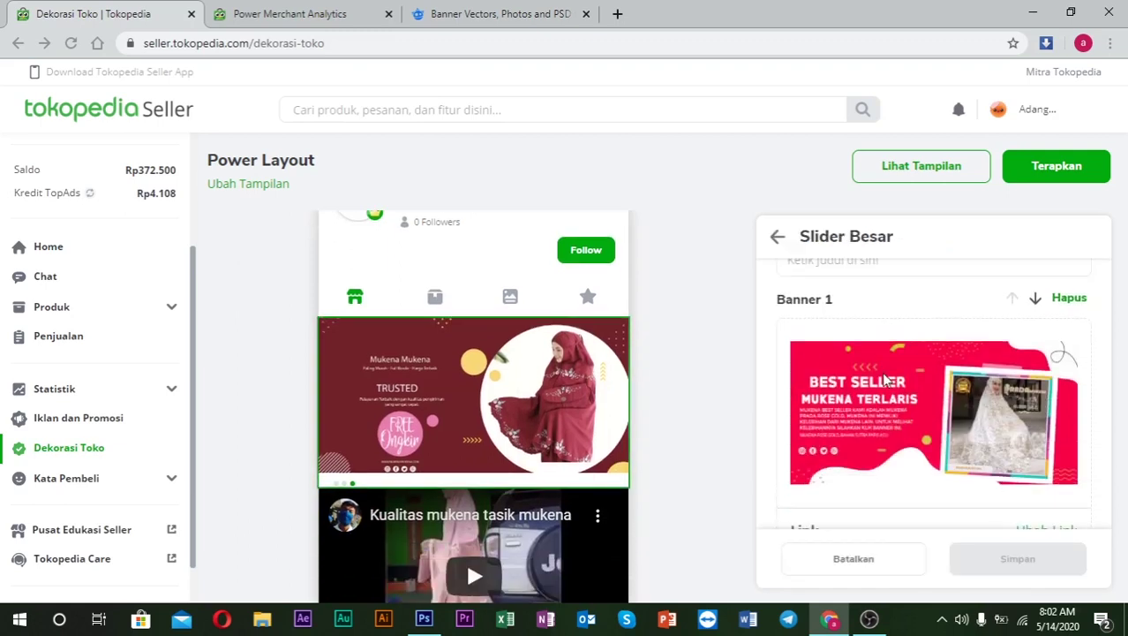
scroll(887, 380, up, 2)
click(777, 236)
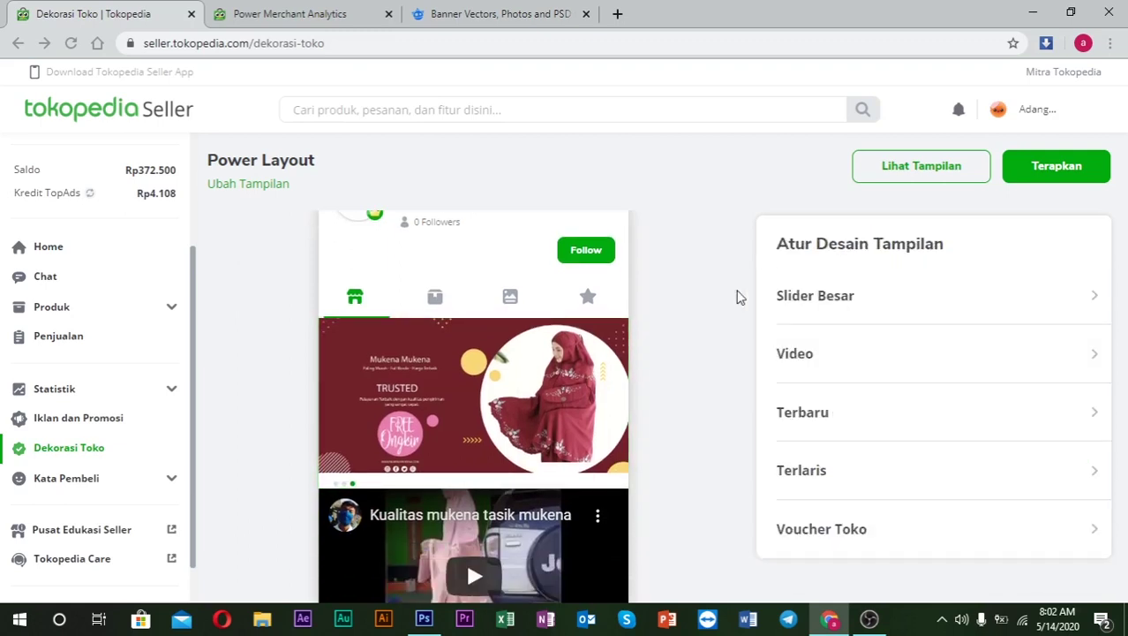